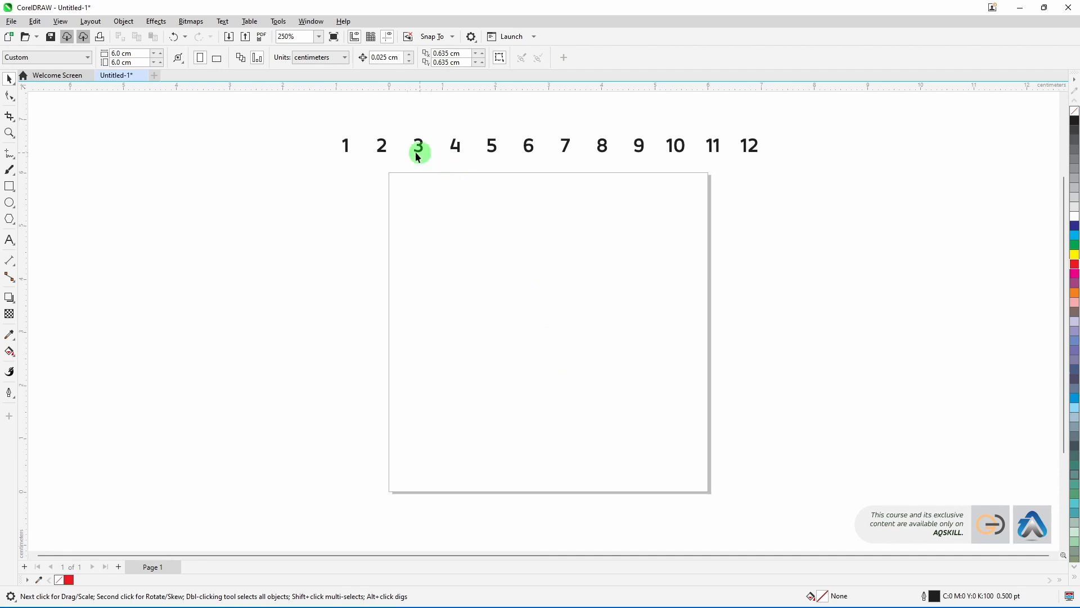
Step: Inspect the number labels 1 to 12 above the page by selecting several of them
click(381, 150)
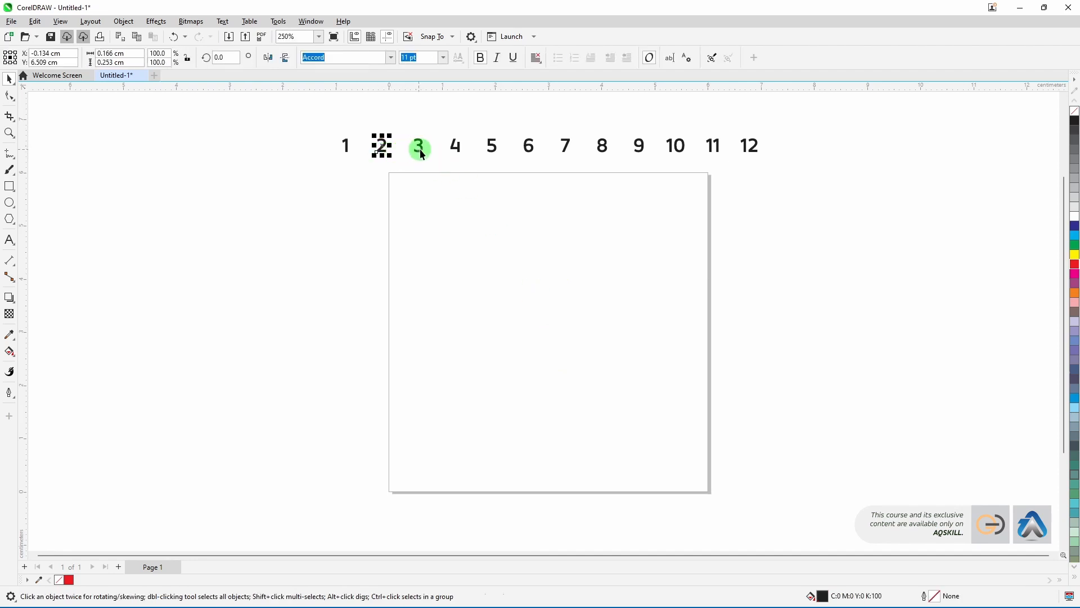
click(420, 149)
click(457, 150)
click(494, 154)
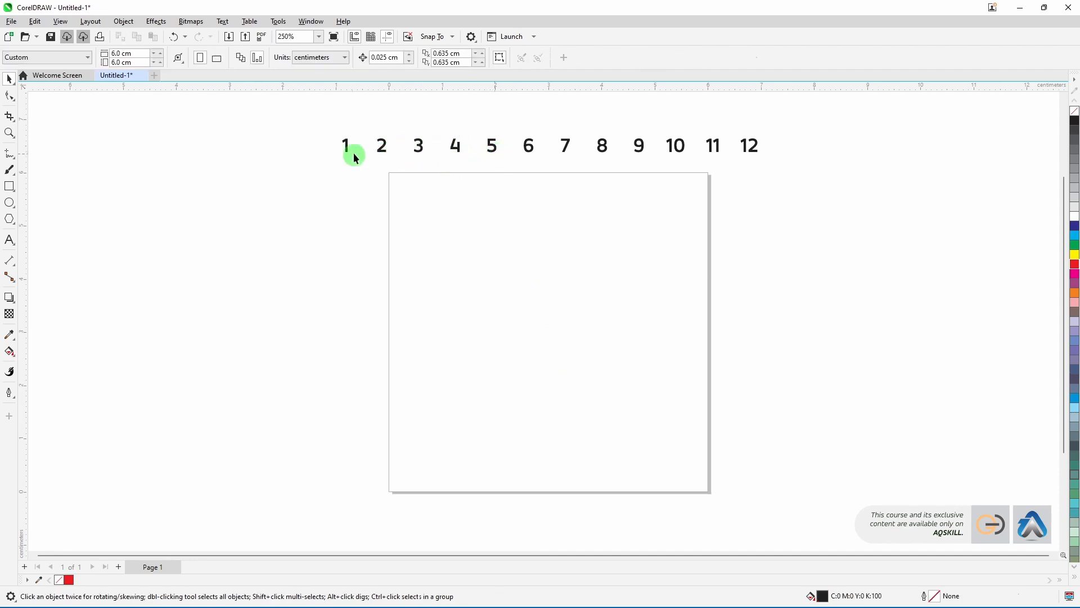
click(756, 155)
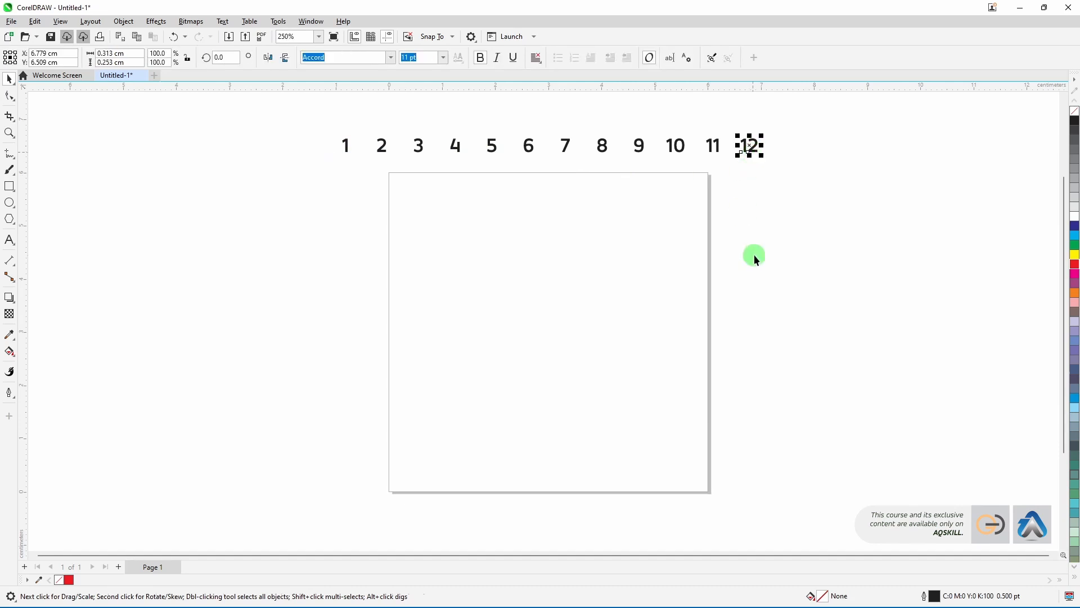
click(424, 314)
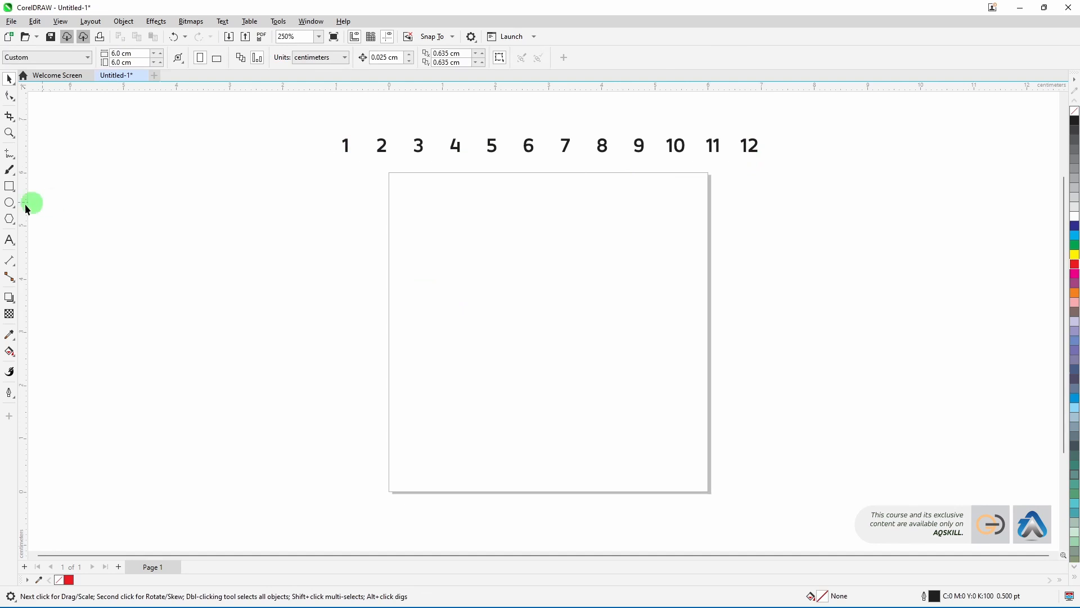
Step: Draw a circle about 4 cm in diameter and centre it on the page
click(9, 203)
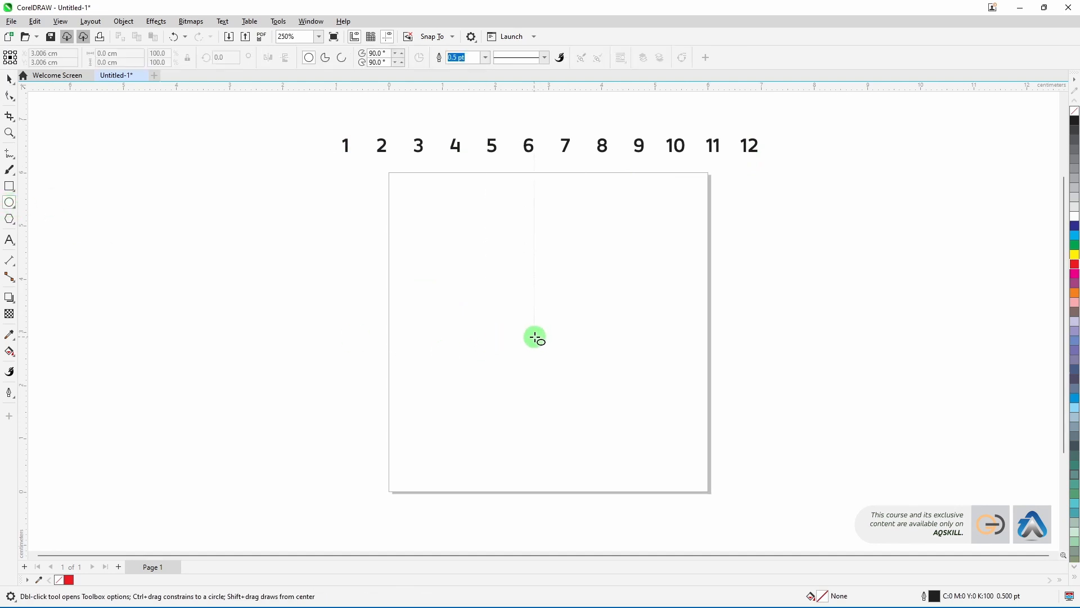
drag(545, 328, 605, 436)
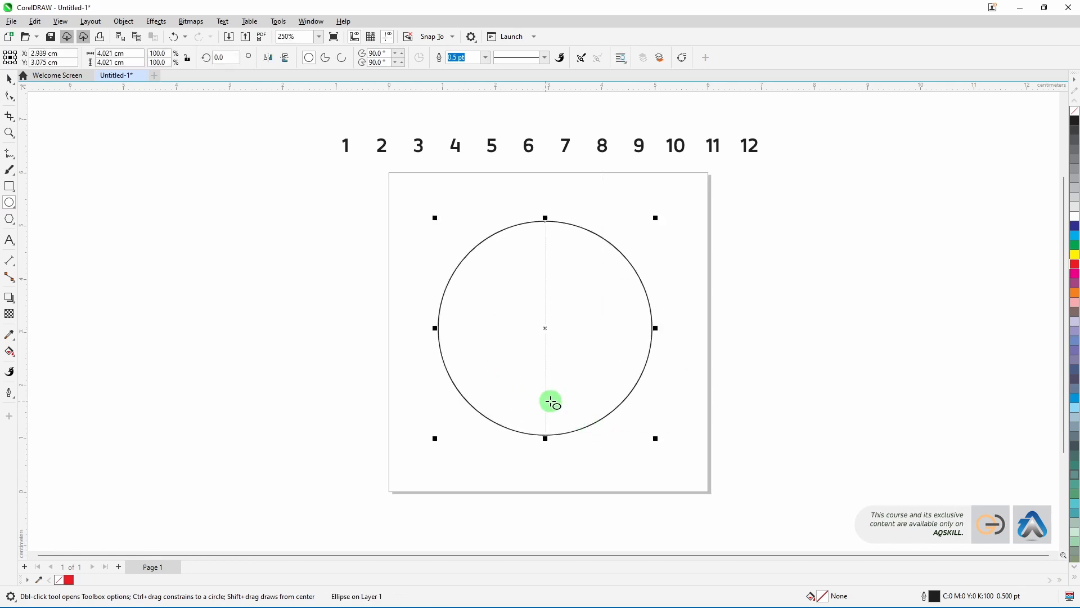
key(p)
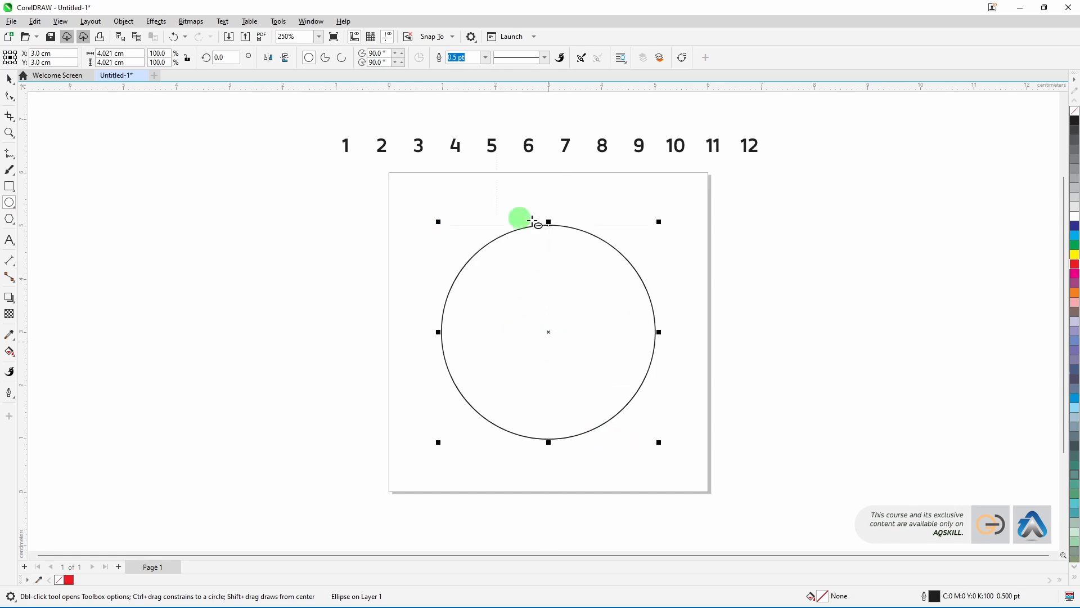
Step: Set the circle's outline colour to red
click(8, 78)
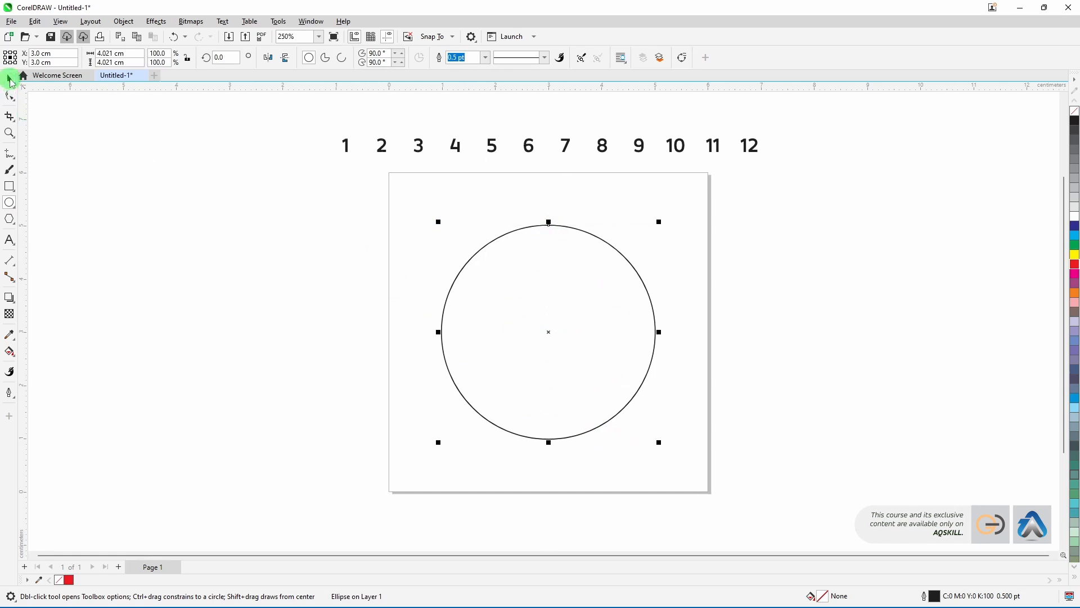
click(531, 326)
click(561, 304)
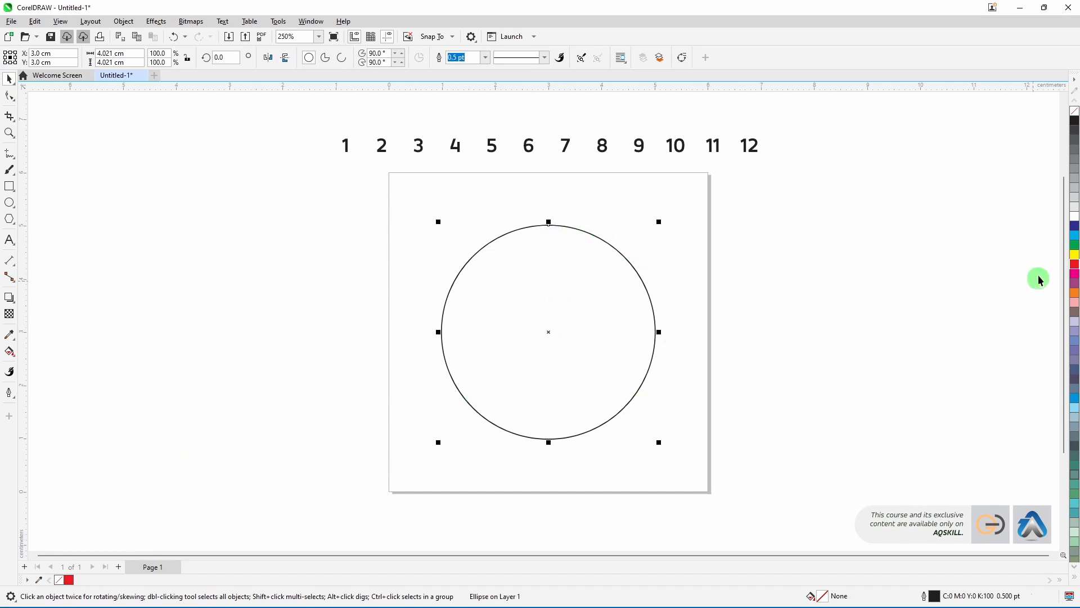
right_click(1075, 265)
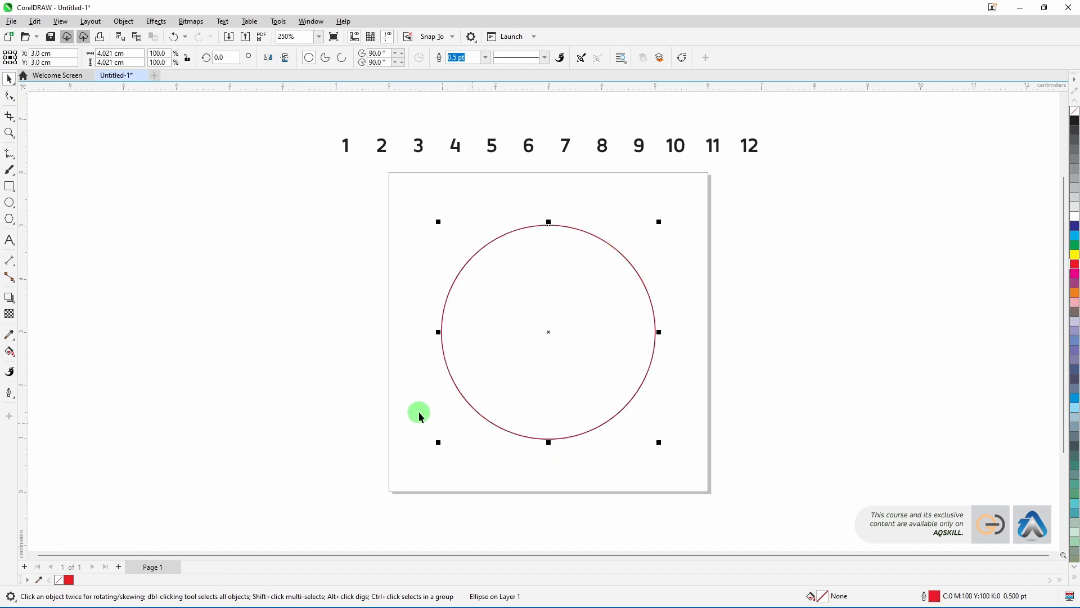
click(373, 394)
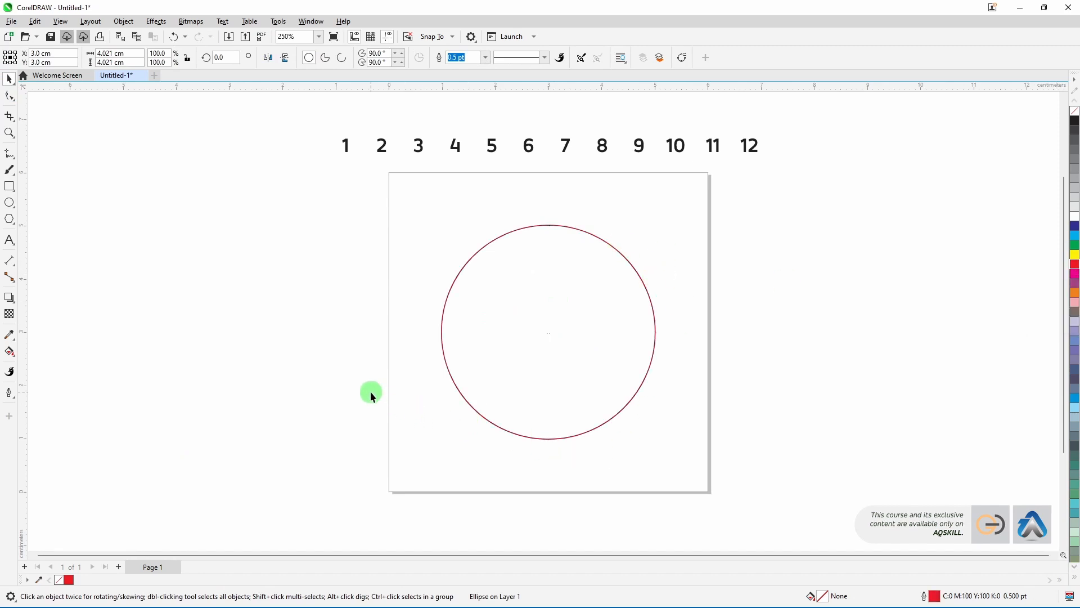
Step: Draw a thin vertical rectangle about 0.1 cm by 0.7 cm to the upper right of the circle
click(10, 187)
drag(677, 218, 682, 257)
click(9, 79)
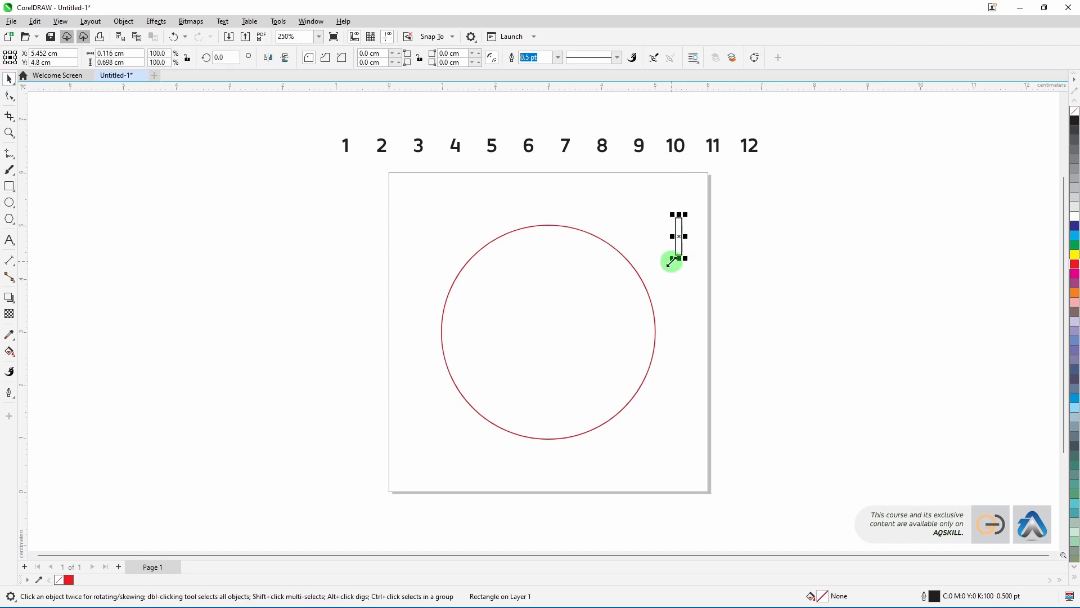
Step: Set the rectangle's outline colour to red
scroll(679, 236, up, 1)
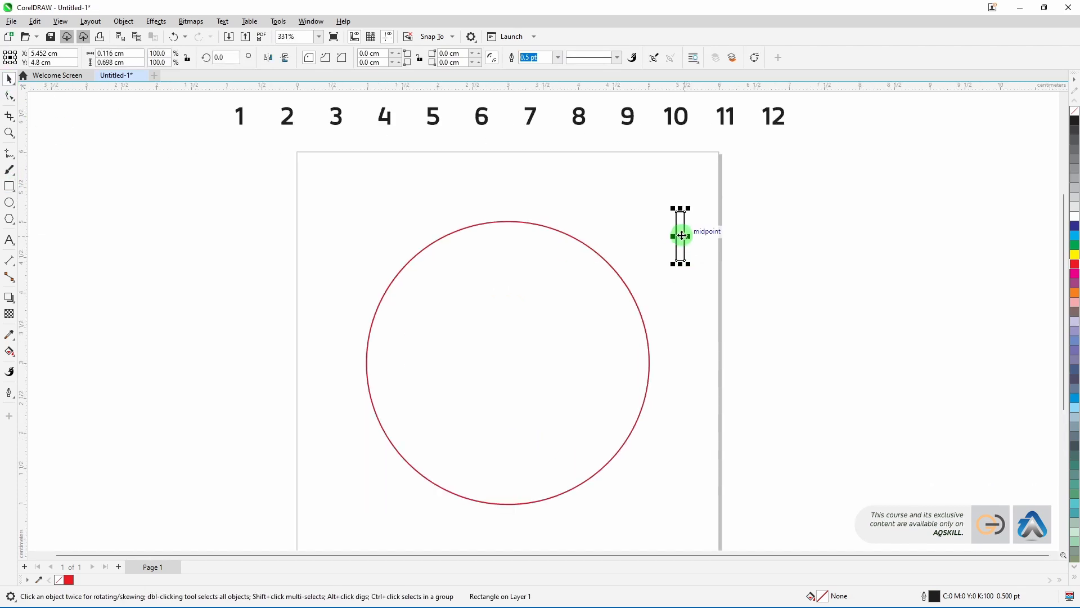
right_click(1069, 268)
scroll(662, 262, down, 2)
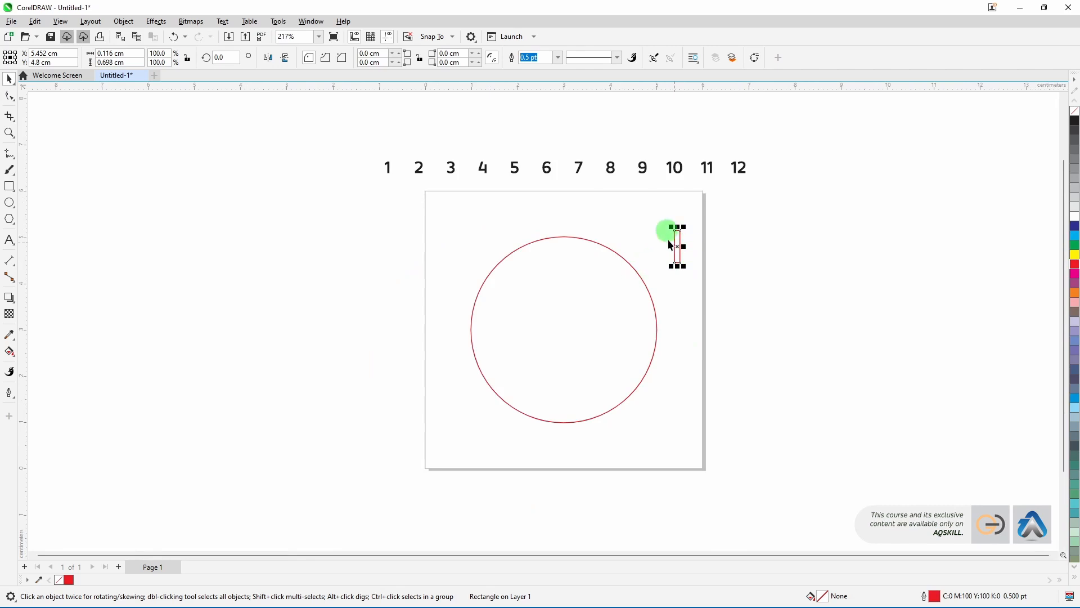
Step: Align the rectangle and circle by their horizontal centres and top edges
drag(425, 219, 754, 443)
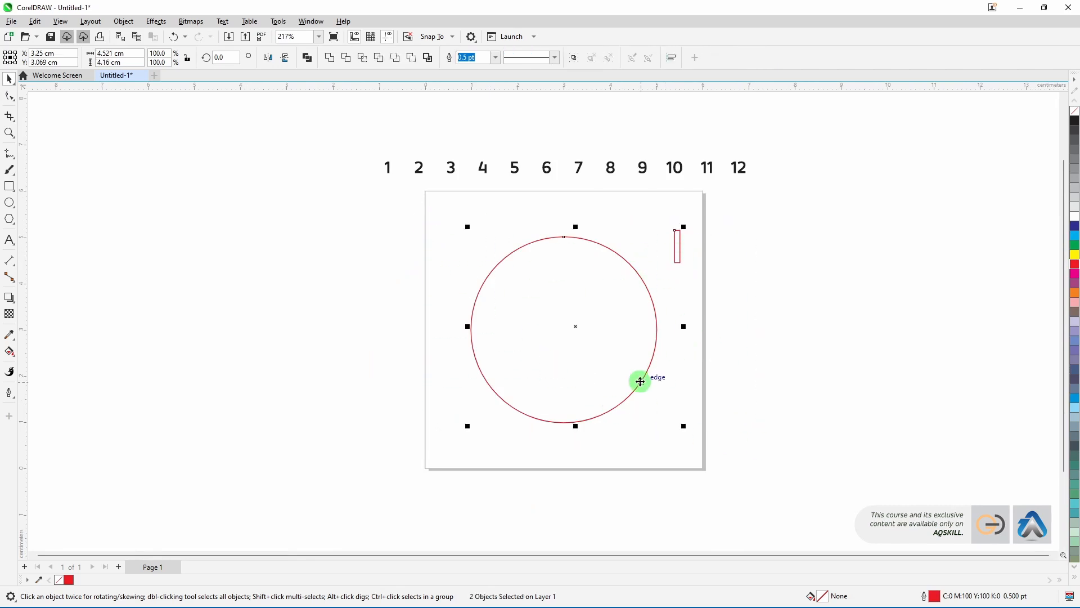
key(c)
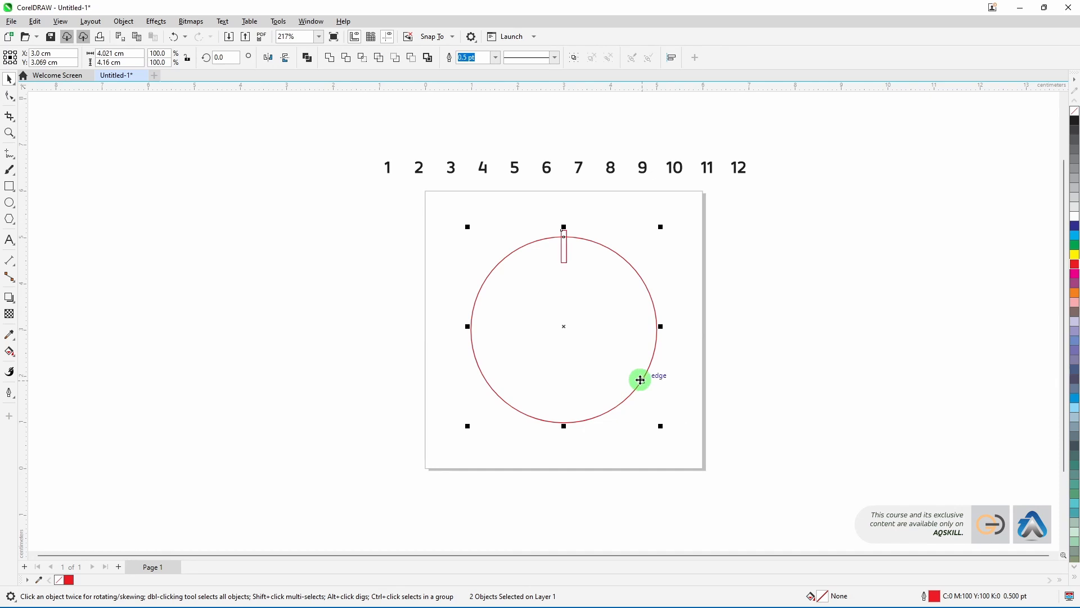
key(t)
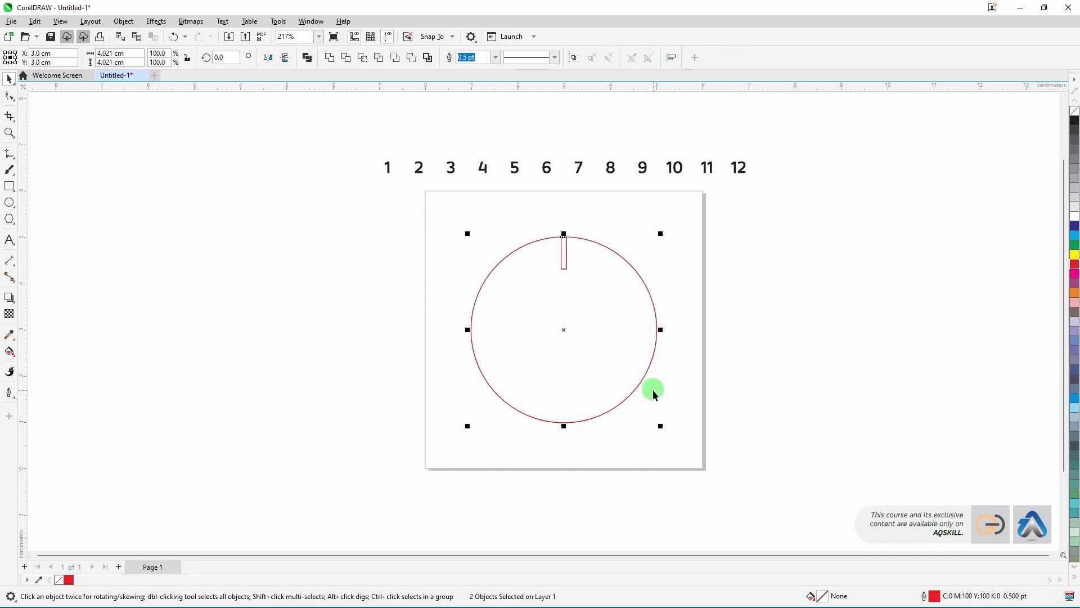
click(597, 258)
click(564, 261)
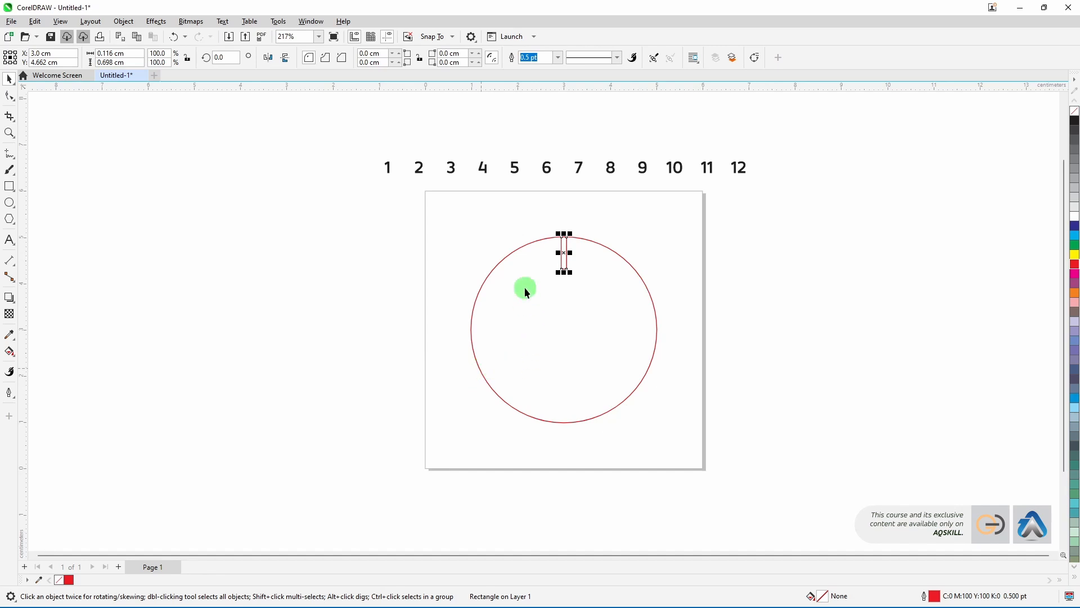
click(486, 244)
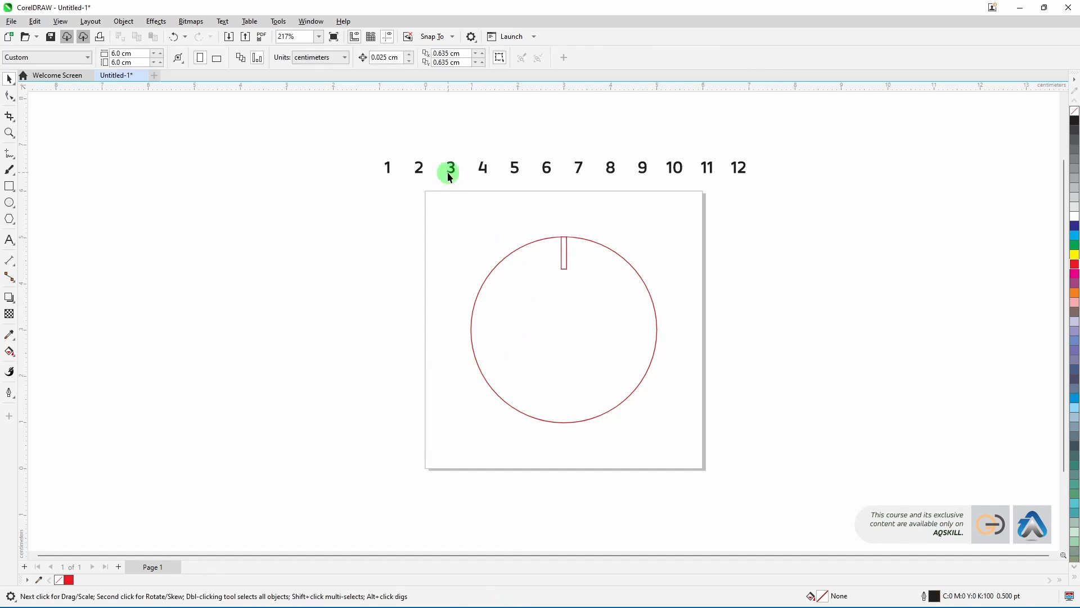
Step: Open the Transform docker
click(305, 23)
mouse_move(326, 171)
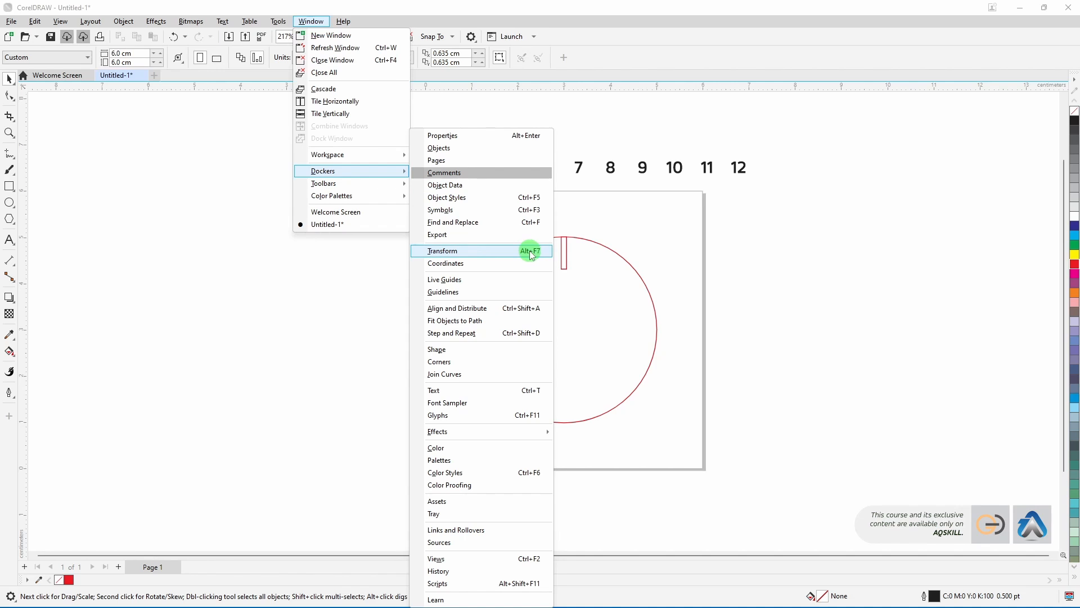
click(461, 251)
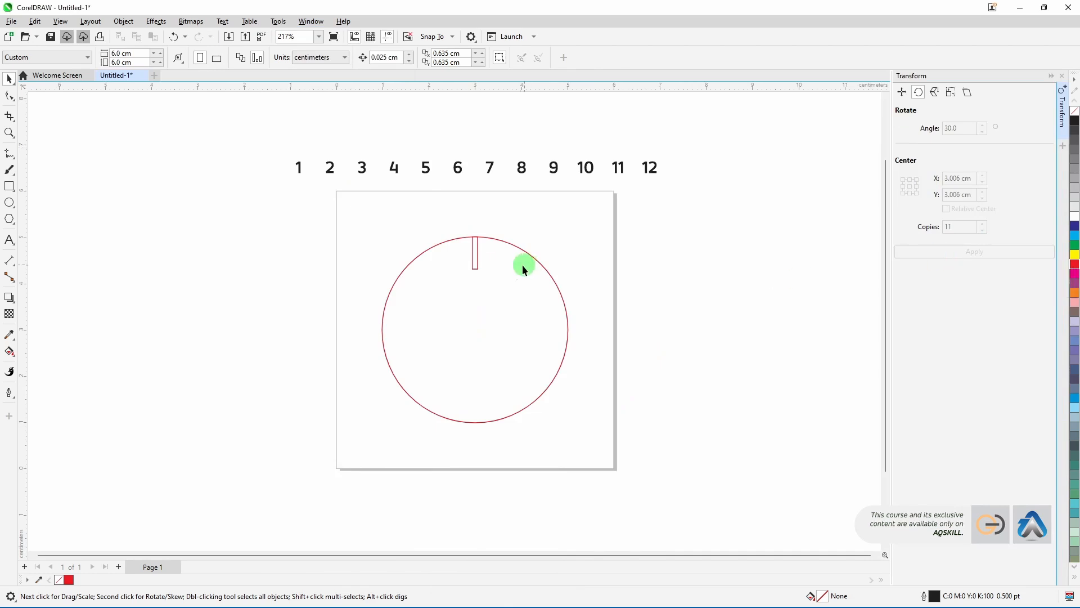
Step: Move the rectangle's rotation centre onto the circle's centre point
click(476, 261)
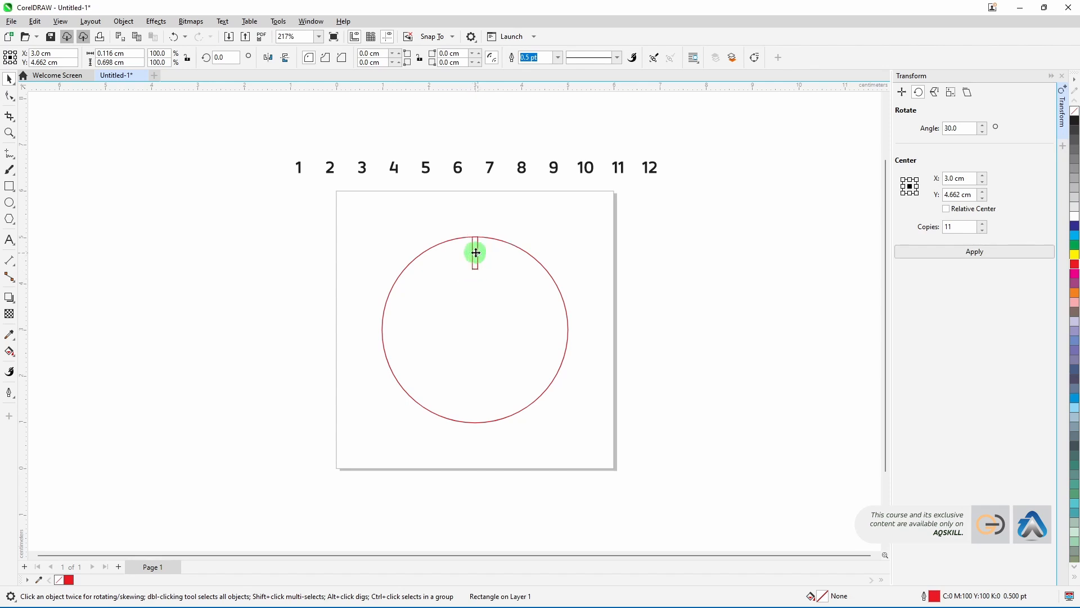
click(476, 252)
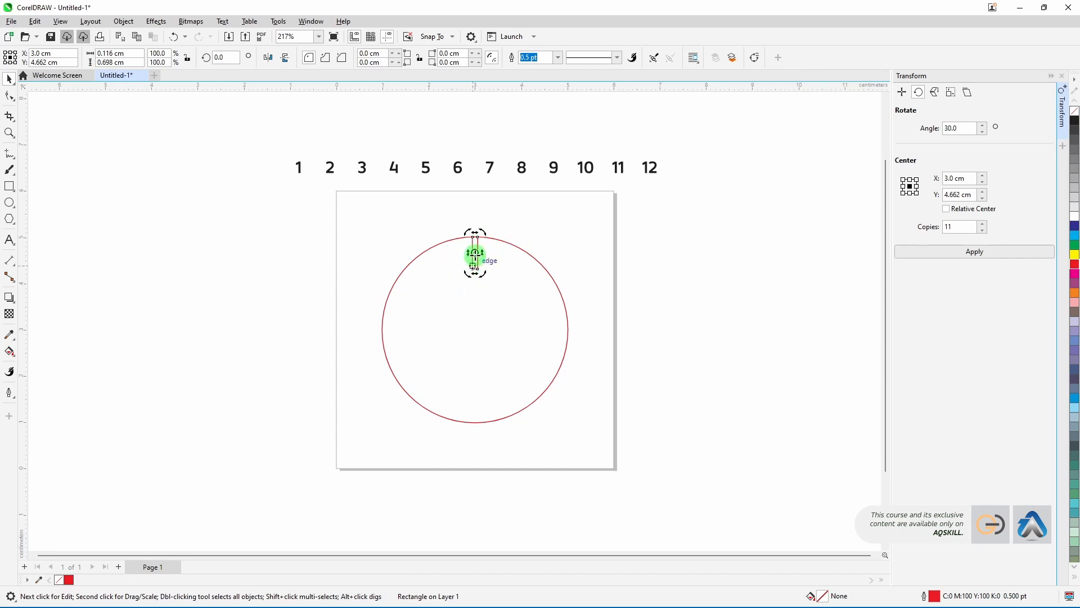
drag(476, 253, 475, 333)
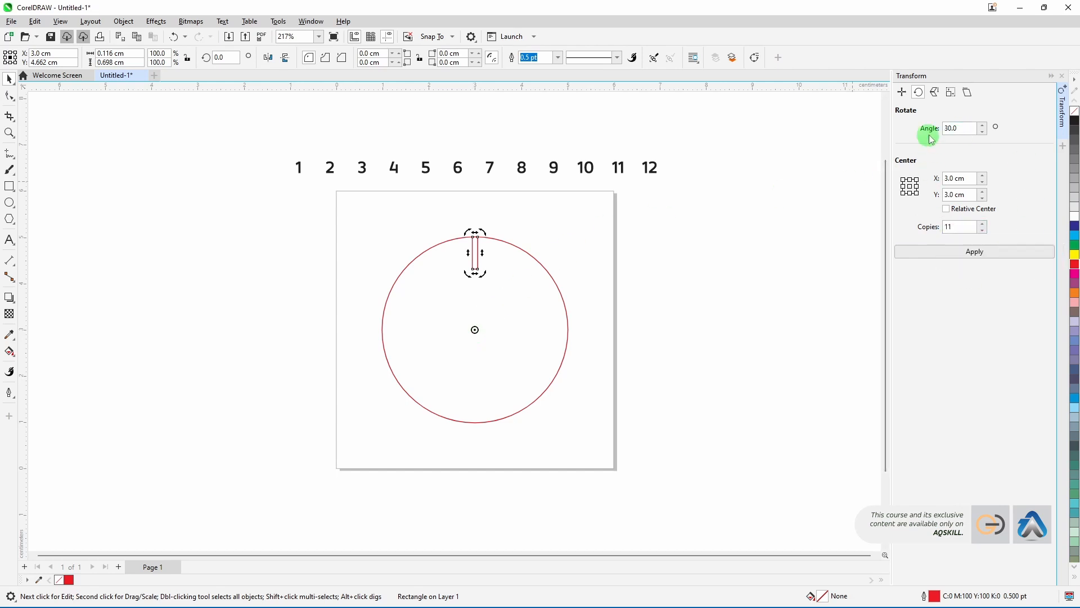
Step: Rotate the rectangle 30° about the circle's centre with 11 copies to form the tick marks
double_click(951, 133)
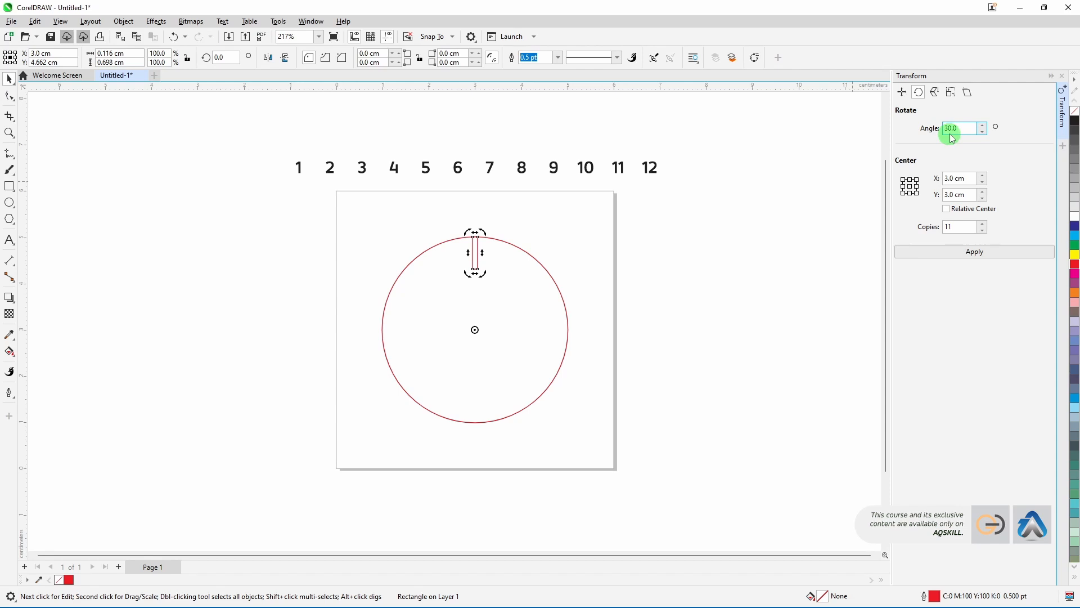
double_click(954, 178)
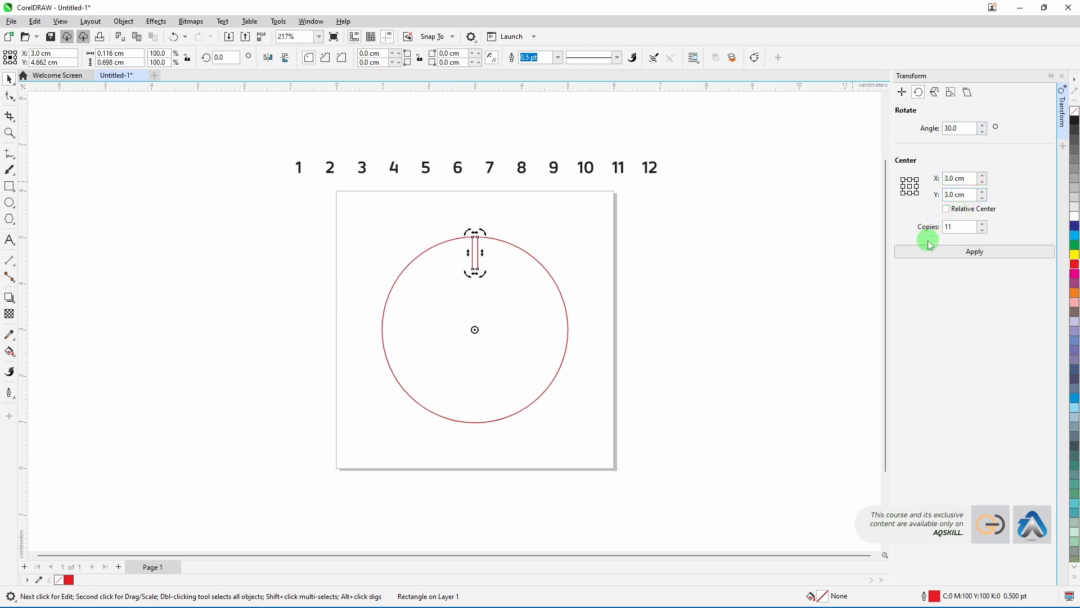
double_click(949, 233)
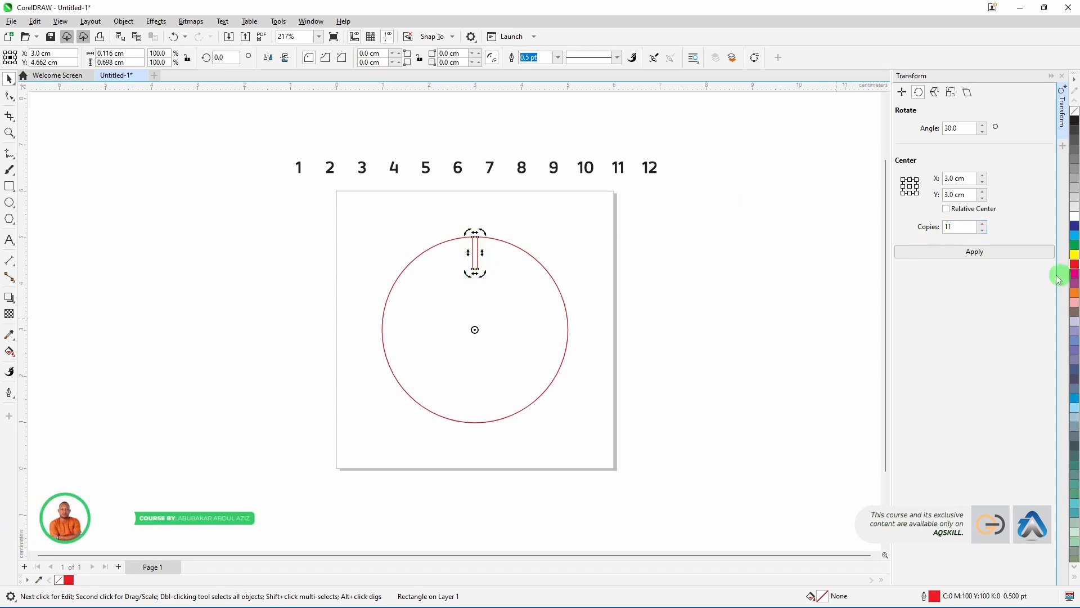
click(974, 252)
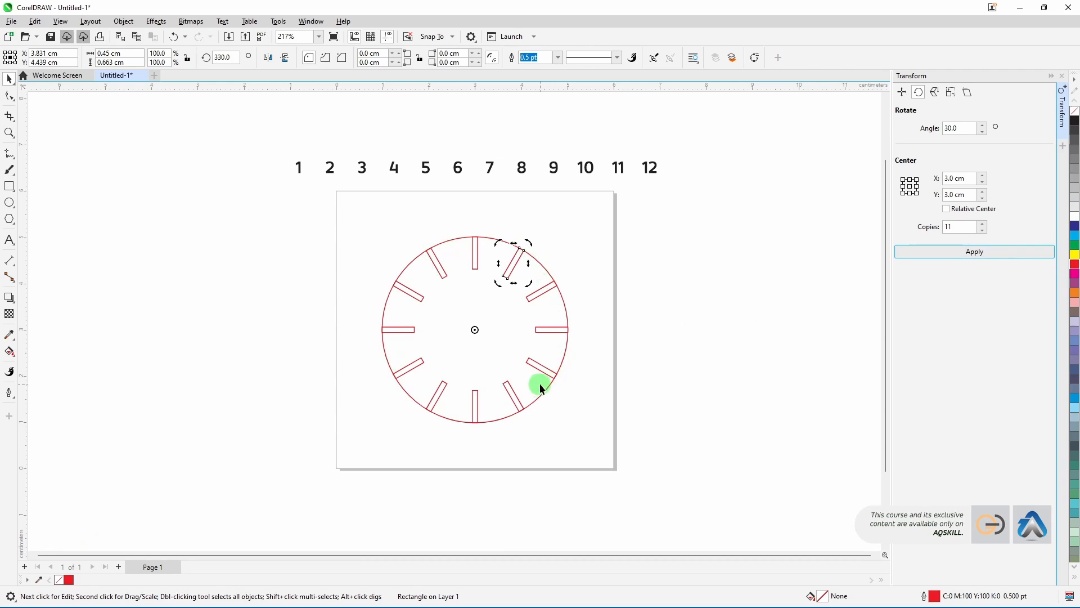
click(725, 325)
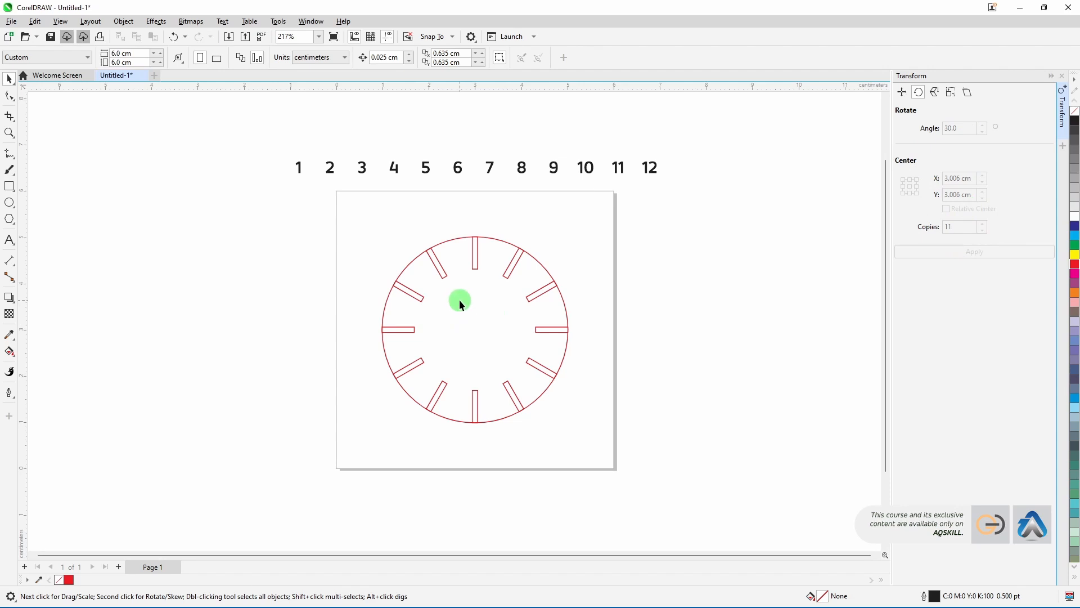
Step: Add the text "E C" to the left of the page
click(10, 240)
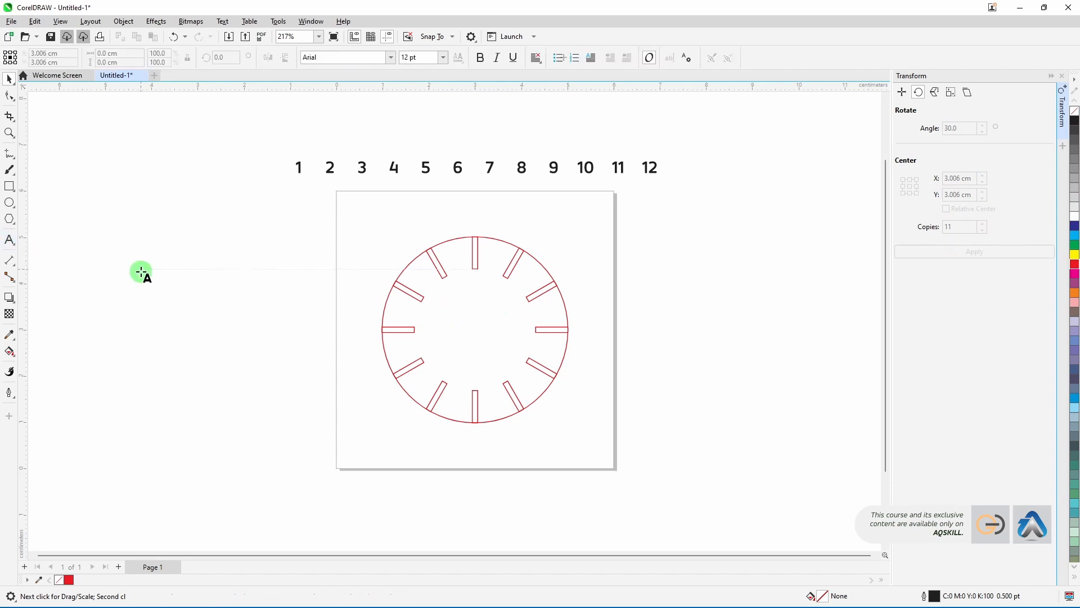
click(141, 272)
text(E)
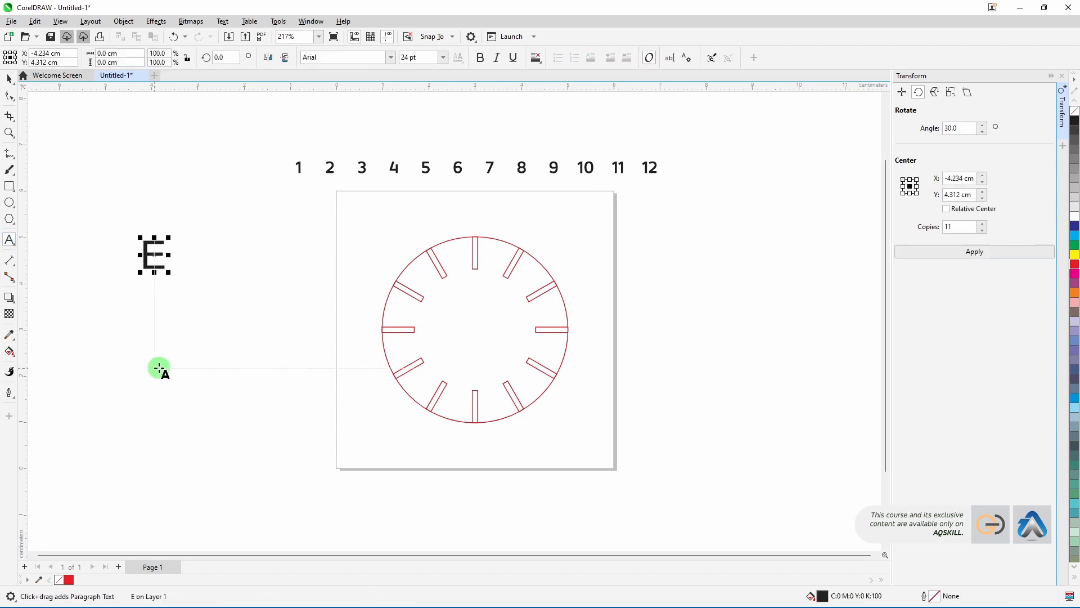
text( C)
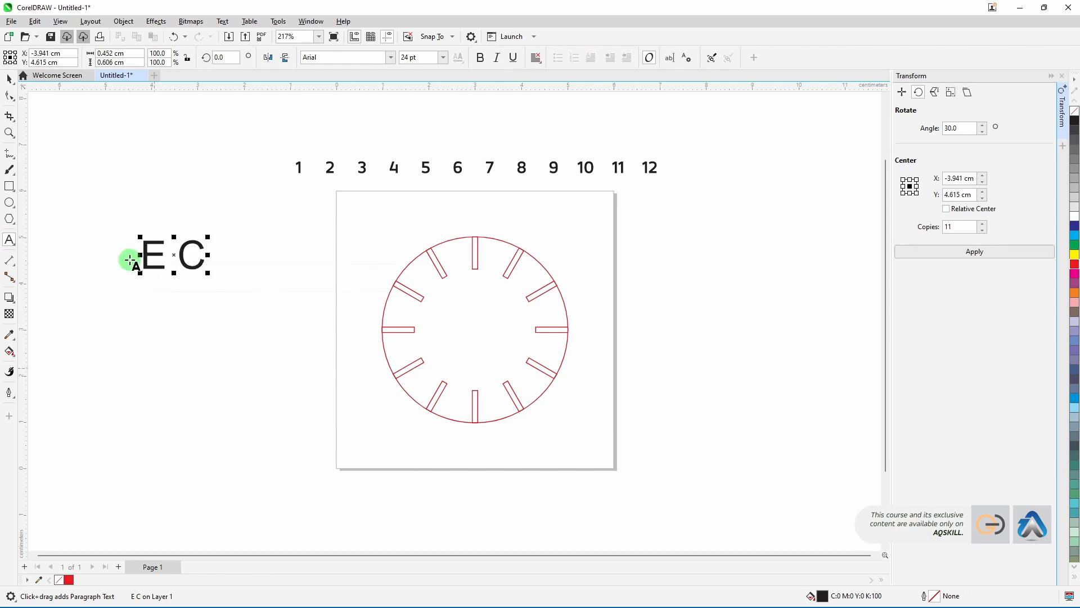
click(4, 89)
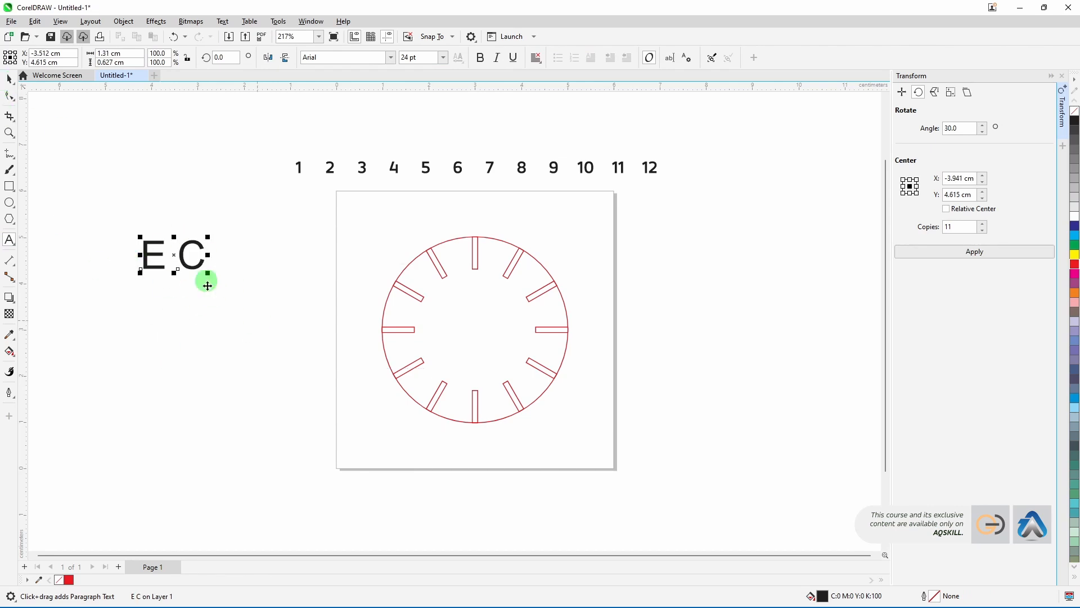
click(295, 355)
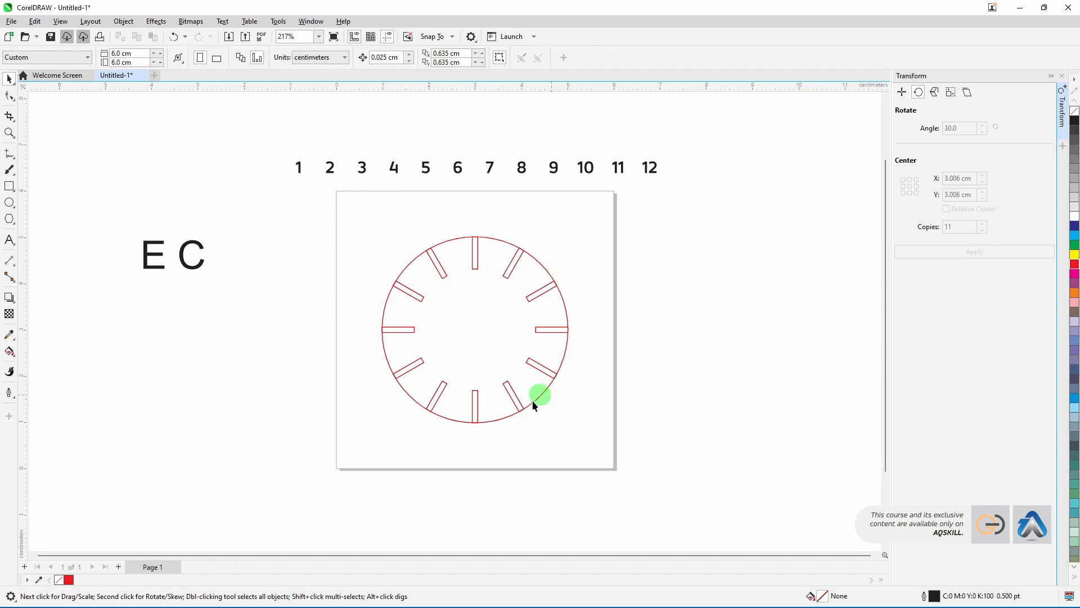
Step: Centre the numbers 1 and 2 on the first two tick marks clockwise from the top of the circle
click(302, 175)
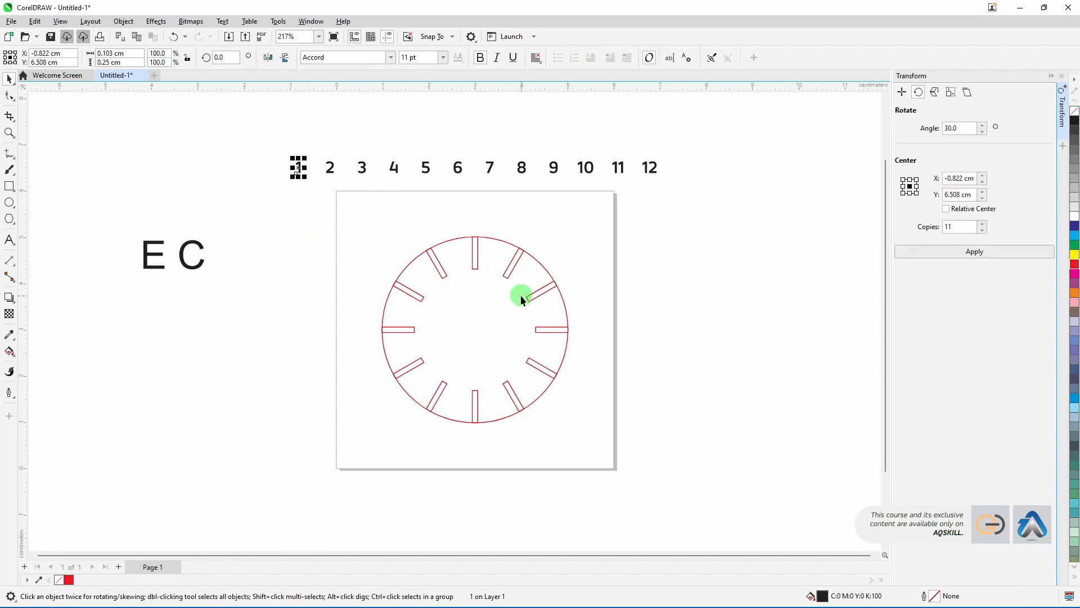
shift+click(514, 263)
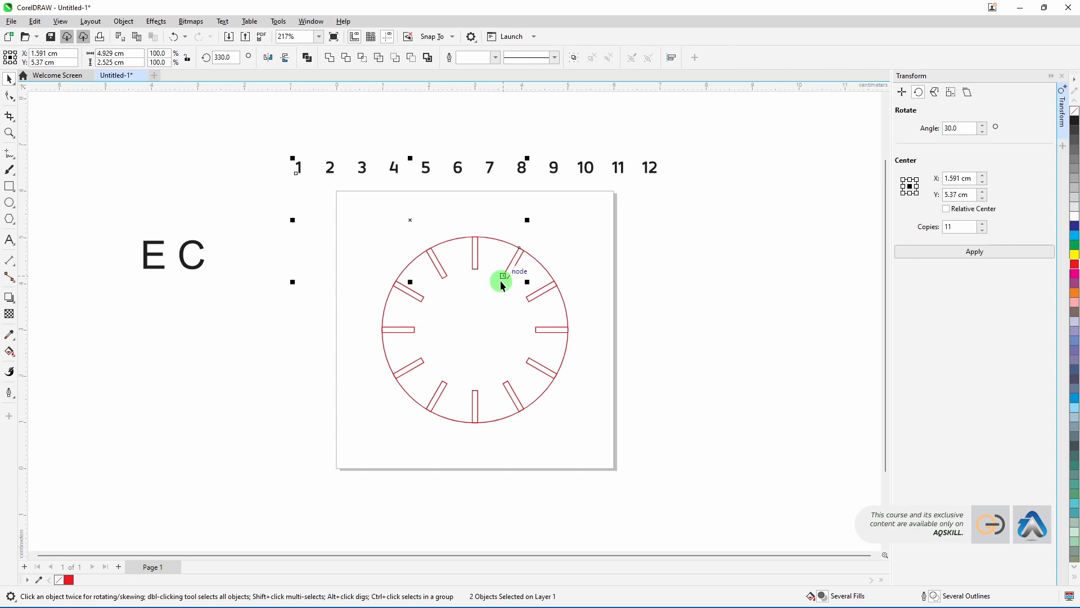
key(c)
key(e)
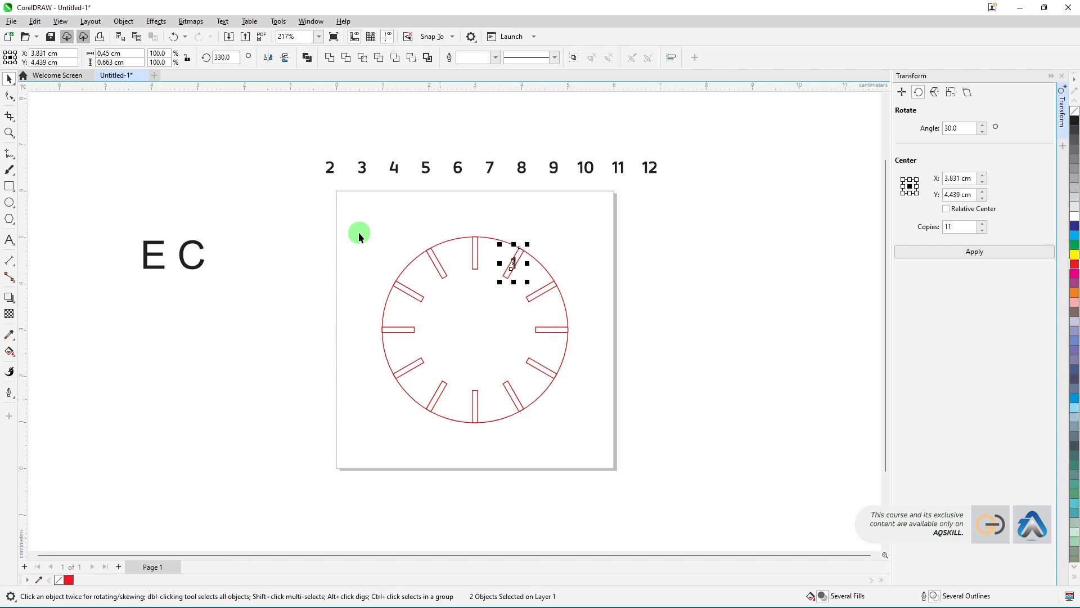
click(330, 168)
shift+click(536, 293)
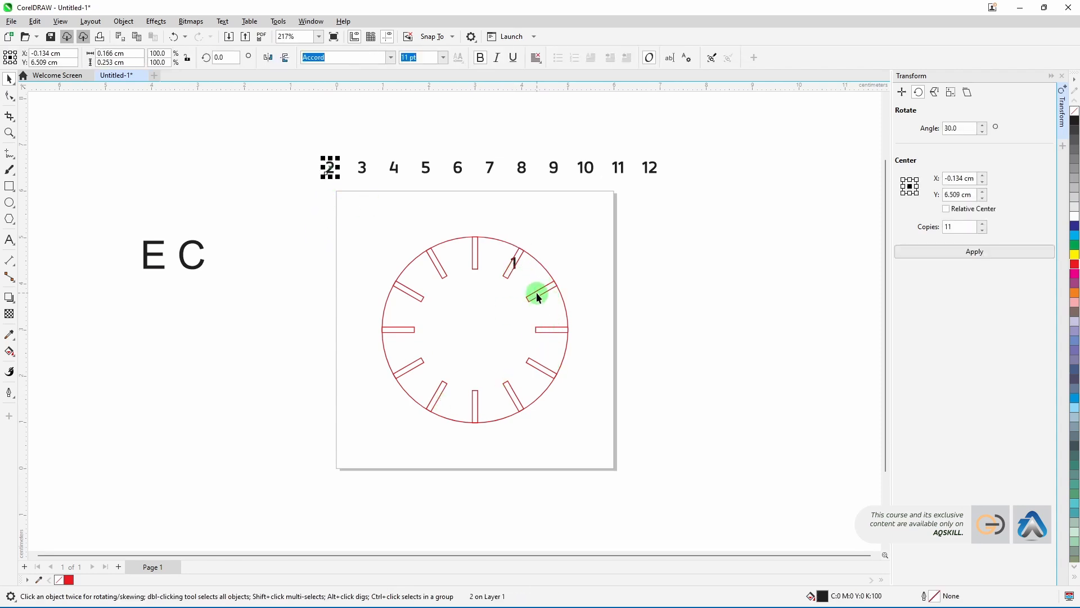
key(e)
key(c)
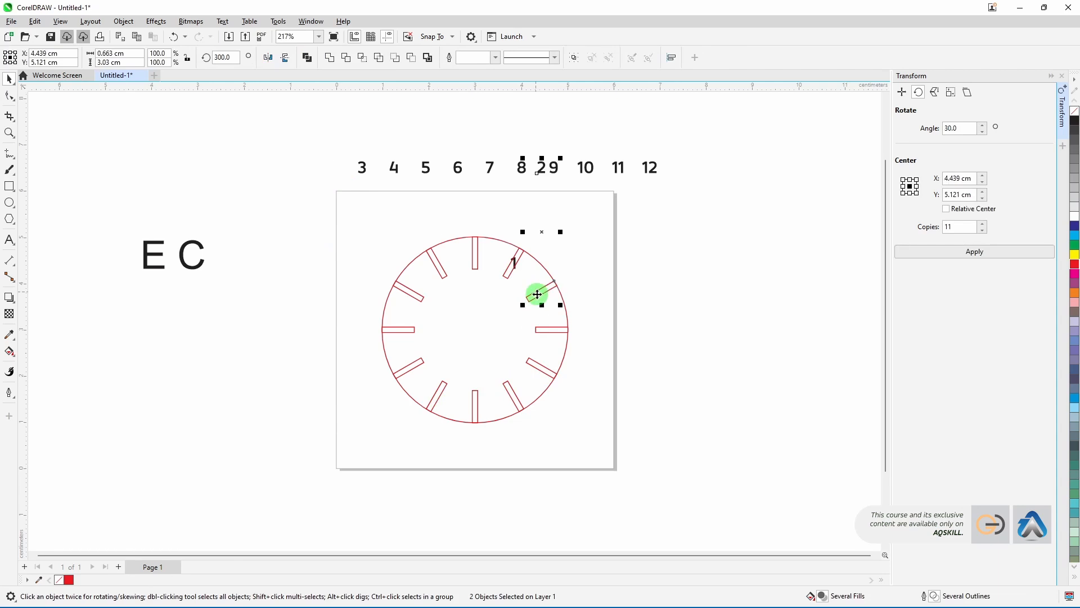
click(653, 319)
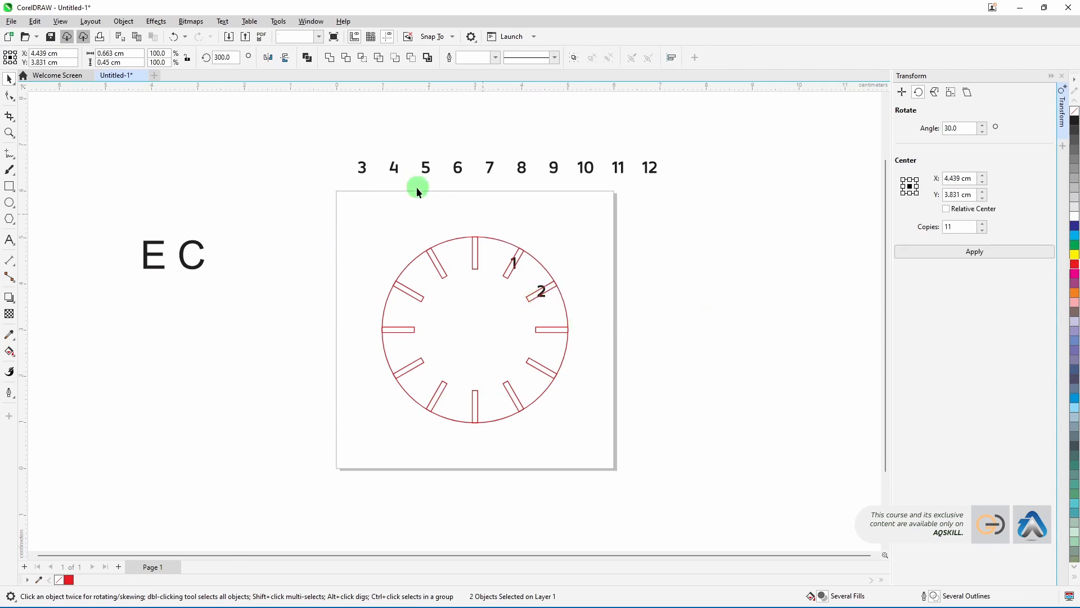
Step: Centre the numbers 3 and 4 on the next two tick marks clockwise around the circle
click(363, 170)
shift+click(547, 328)
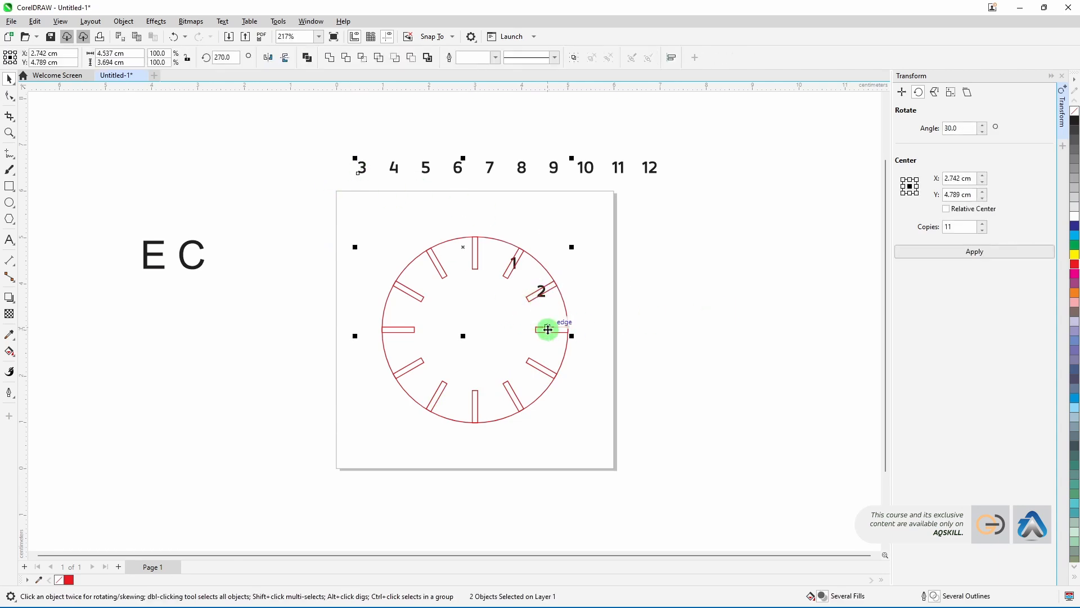
key(e)
key(c)
click(685, 378)
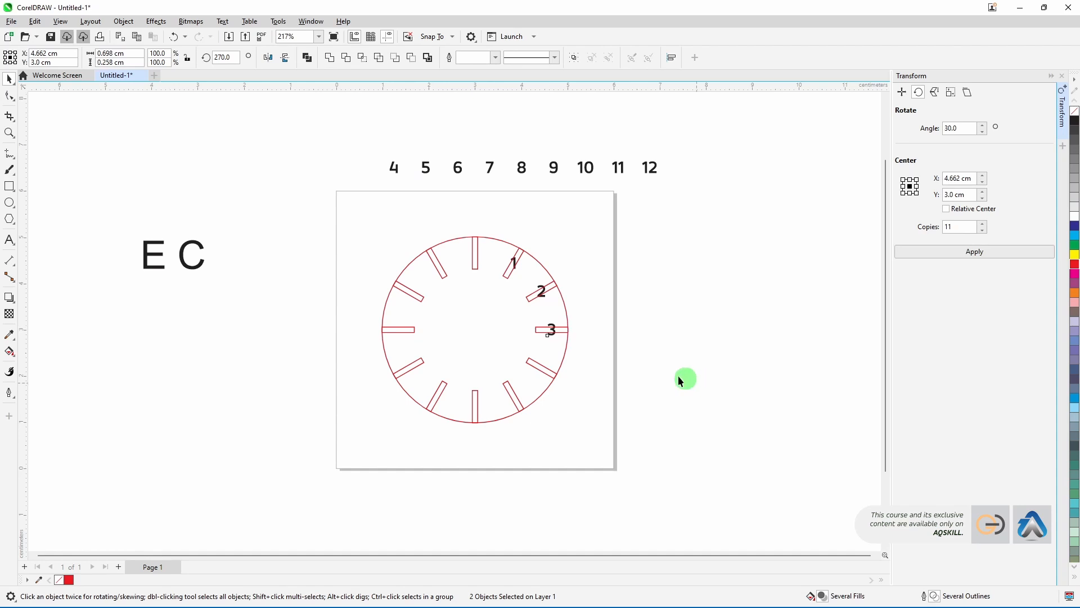
click(394, 171)
shift+click(548, 369)
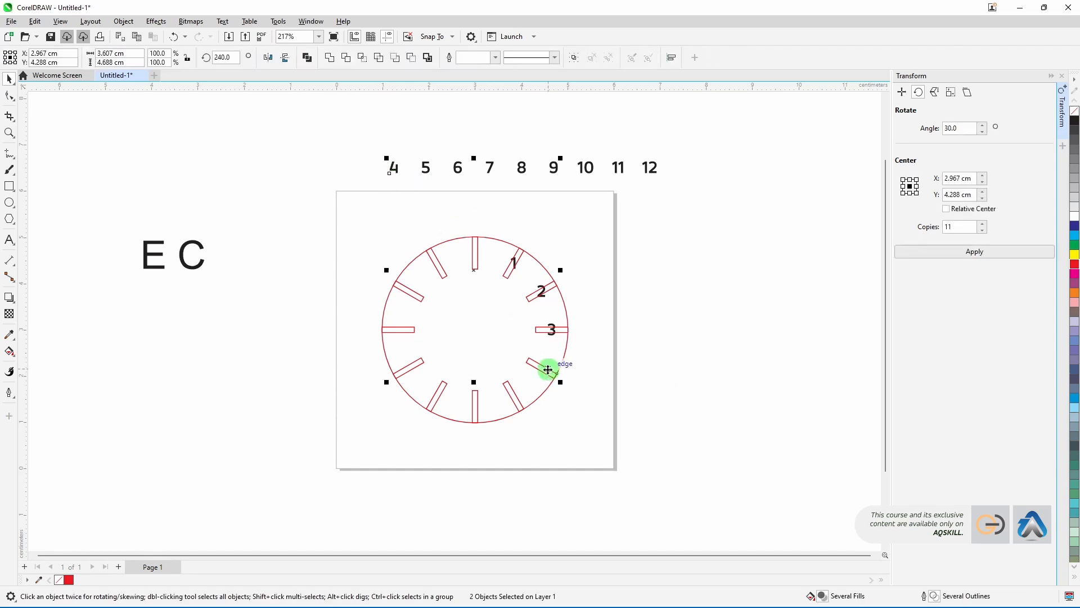
key(e)
key(c)
click(482, 304)
Step: Centre the number 5 on its tick mark, then move the 6 onto the bottom tick and centre it
click(426, 172)
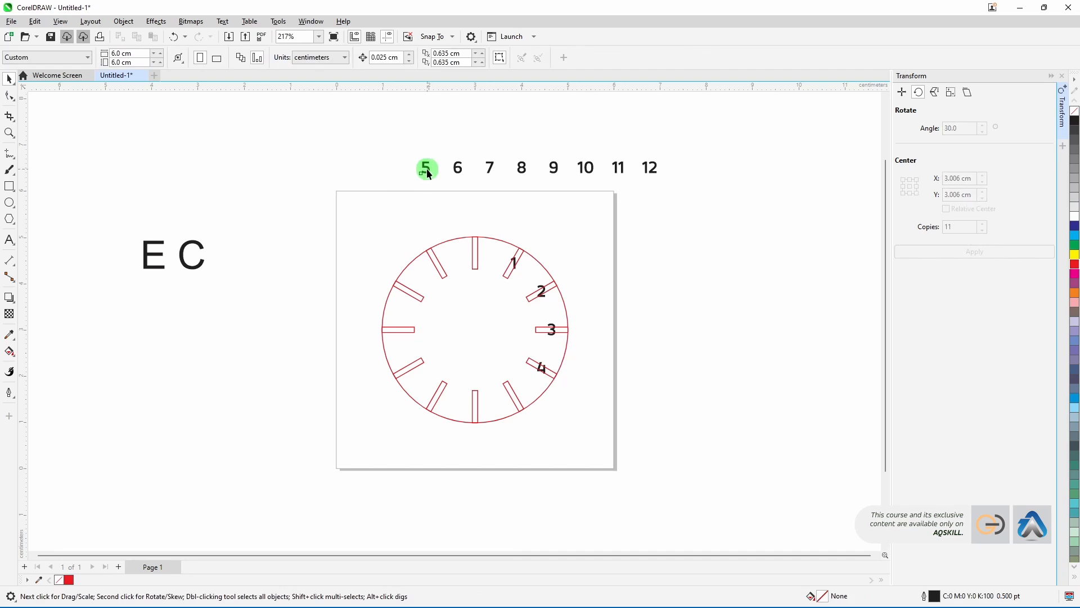
click(487, 363)
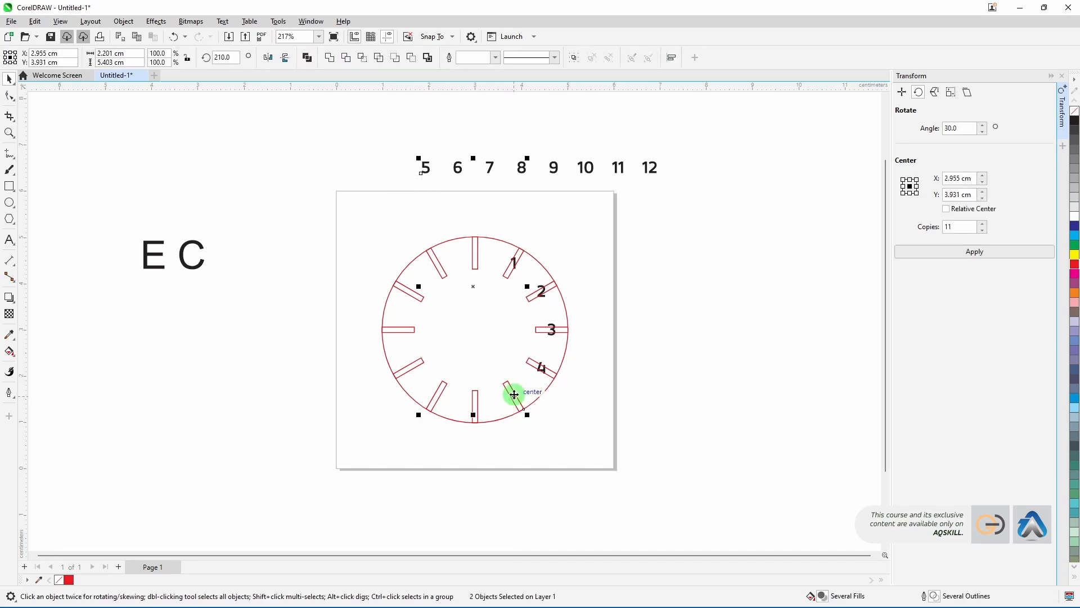
key(e)
key(c)
click(735, 389)
click(504, 376)
click(467, 173)
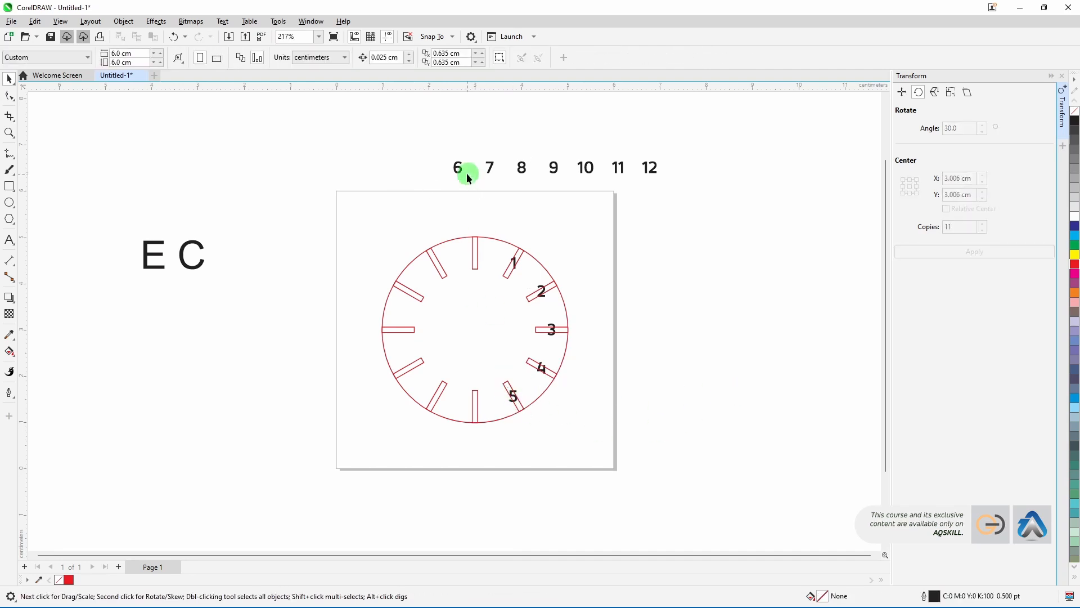
drag(460, 173, 475, 403)
shift+click(475, 403)
key(c)
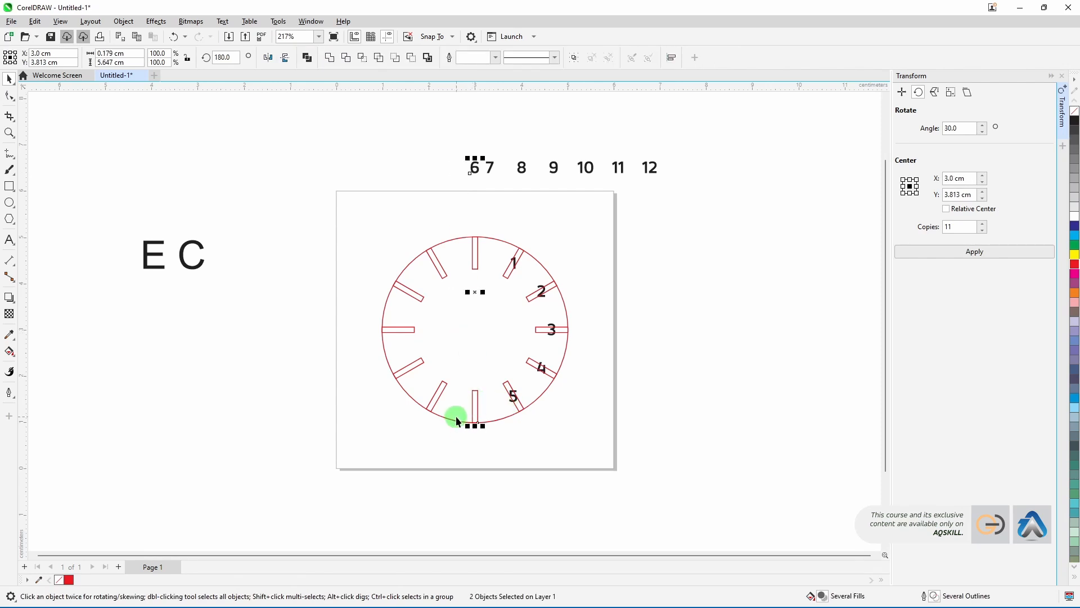
key(e)
Step: Centre the numbers 7 and 8 on the tick marks following 6 clockwise
click(489, 167)
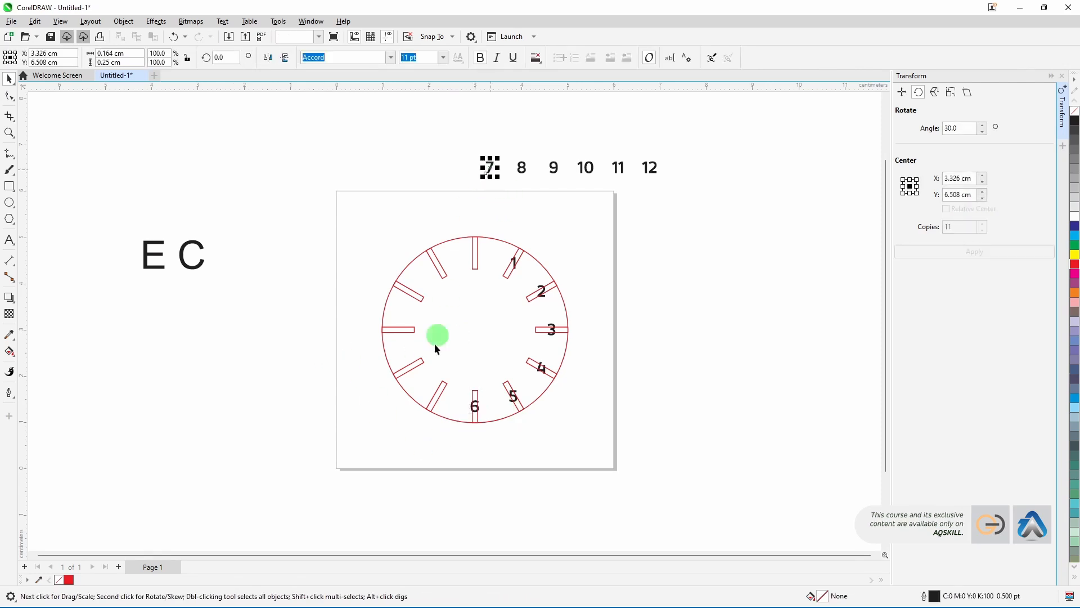
shift+click(441, 391)
key(c)
key(e)
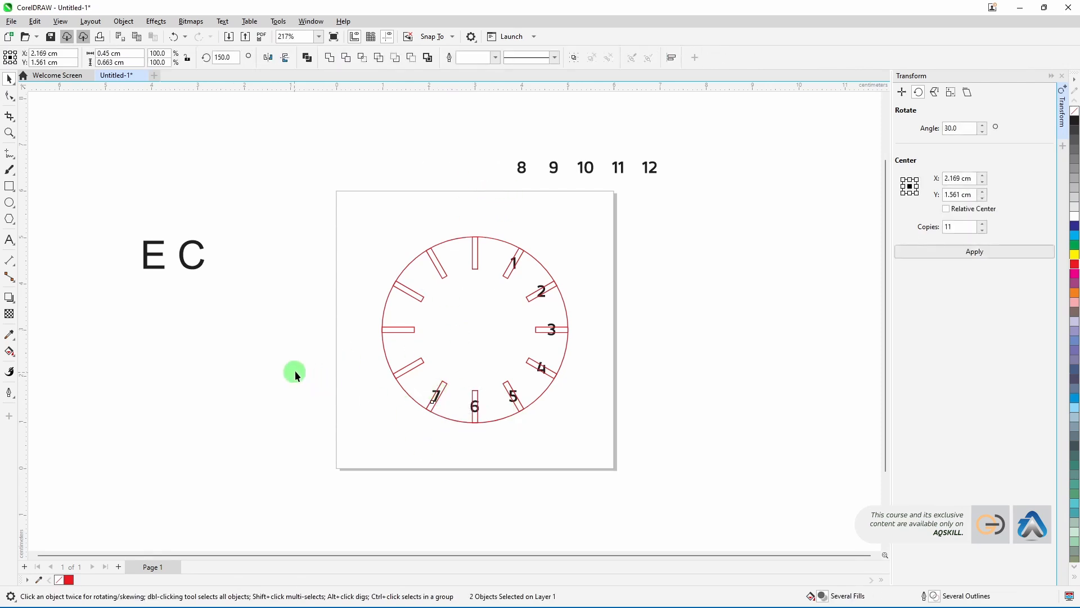
click(295, 371)
click(521, 171)
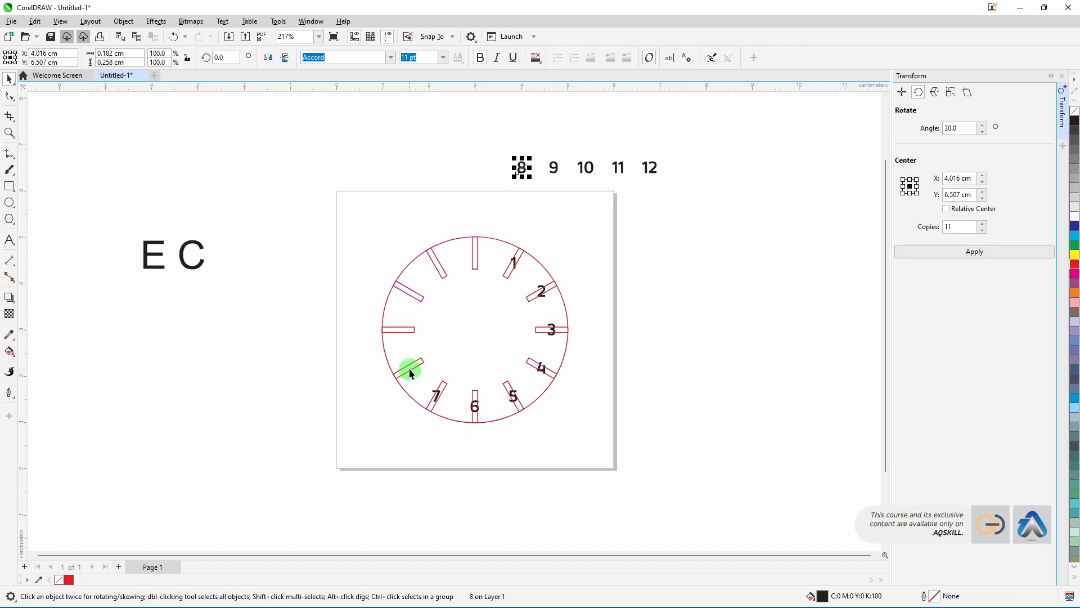
shift+click(411, 370)
key(c)
key(e)
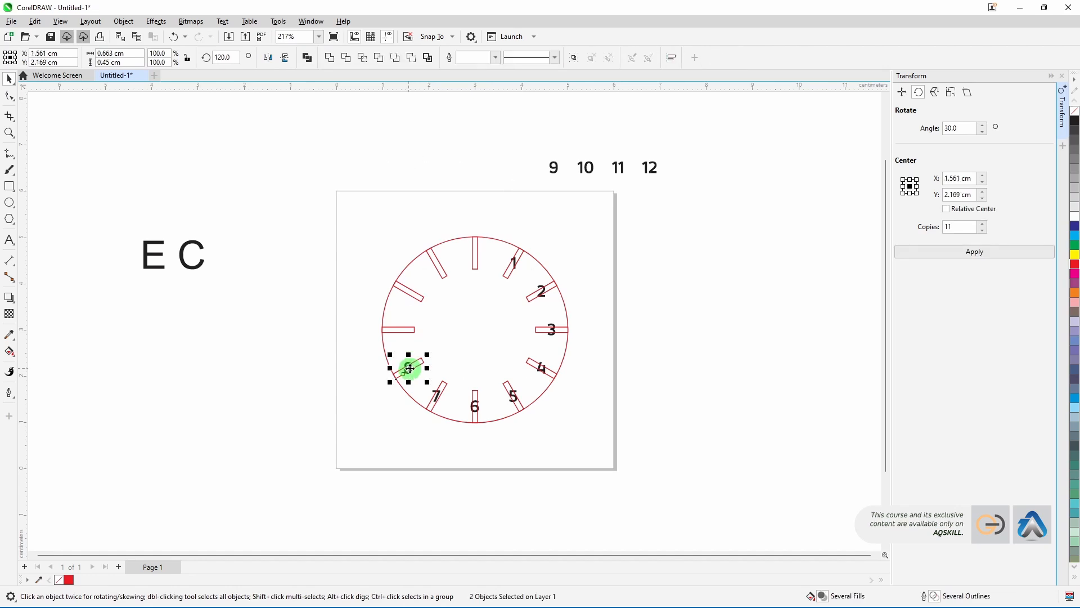
click(304, 349)
Step: Centre the numbers 9 and 10 on the tick marks on the circle's left side
click(556, 169)
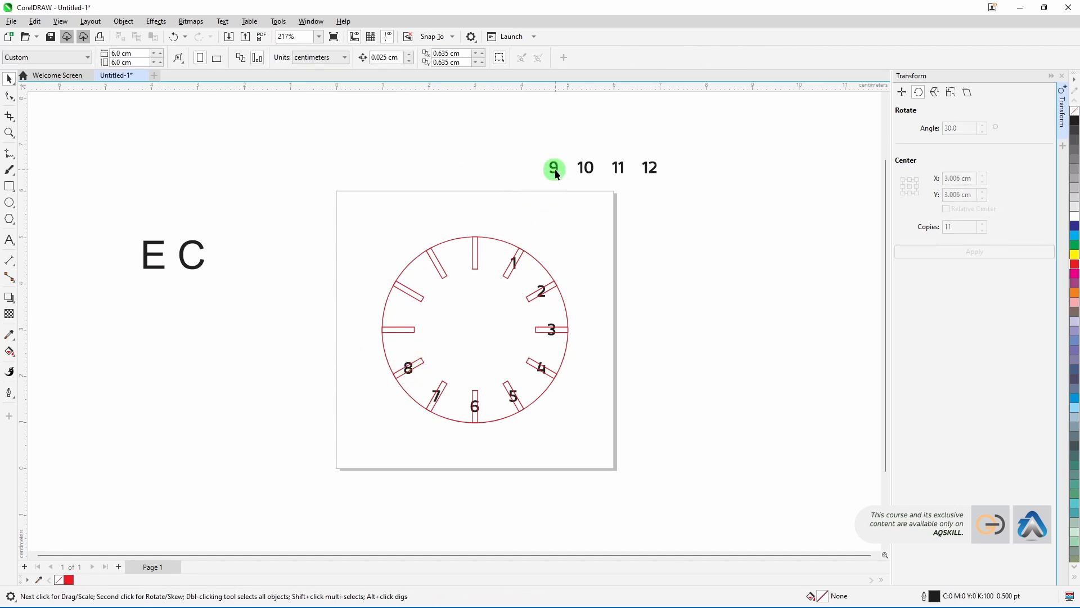
click(555, 168)
shift+click(411, 328)
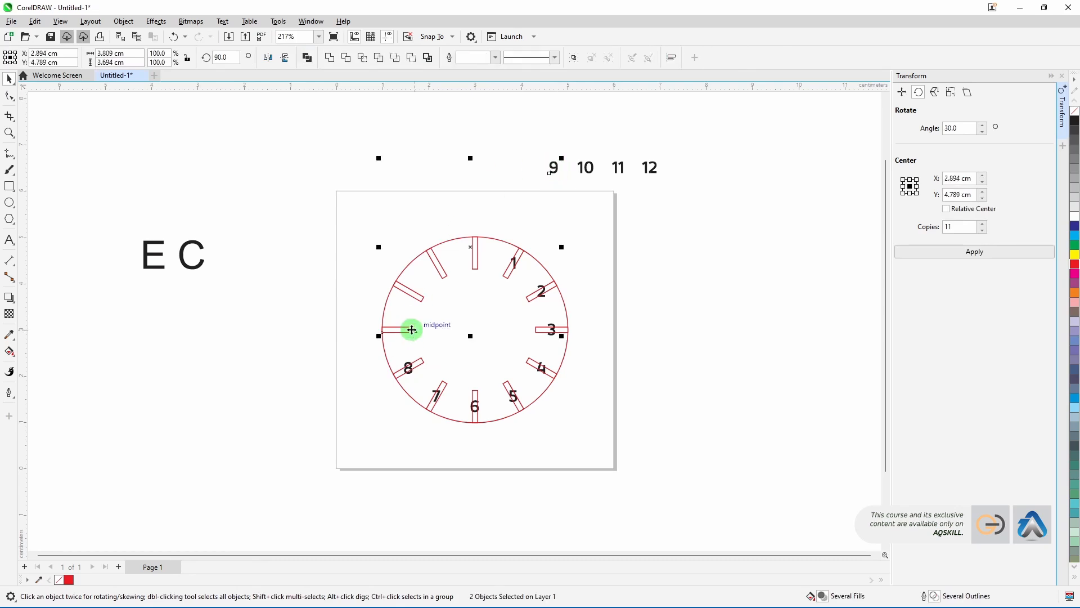
key(c)
key(e)
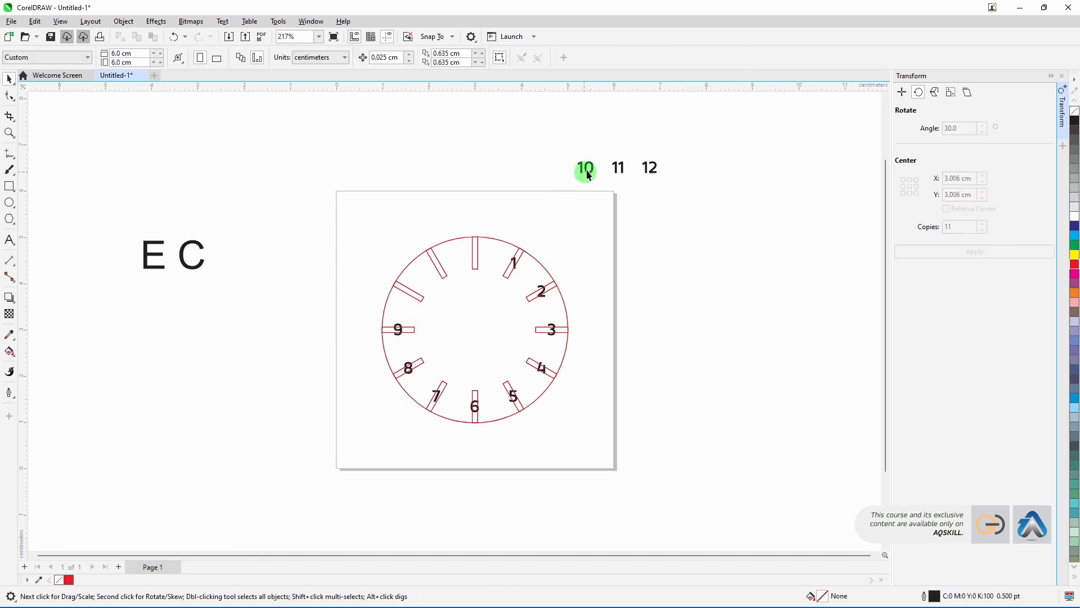
click(583, 168)
shift+click(414, 295)
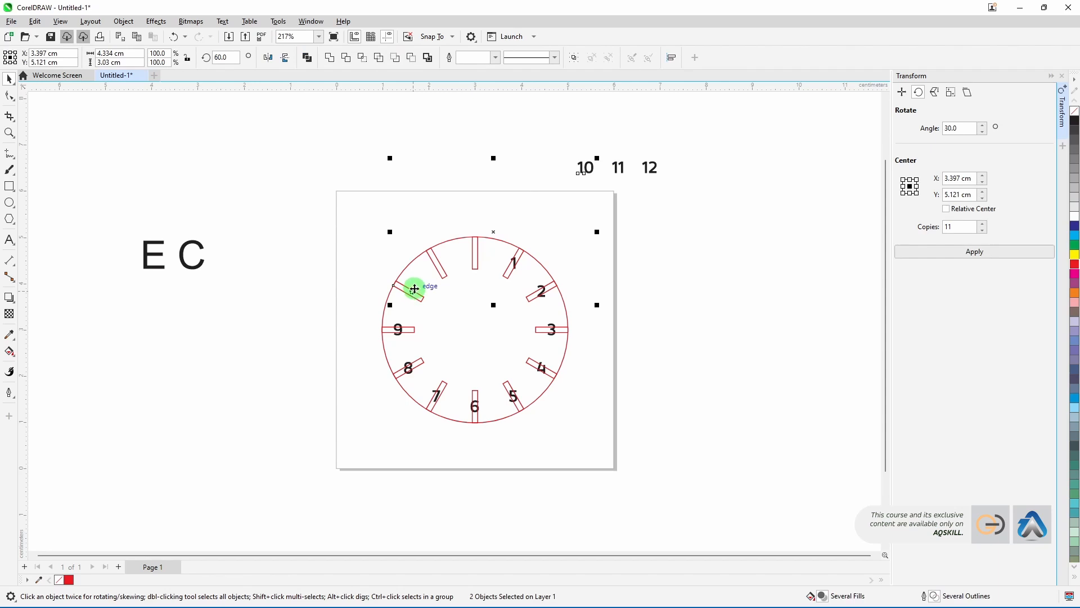
key(c)
key(e)
Step: Centre the numbers 11 and 12 on the remaining two tick marks at the top
click(625, 163)
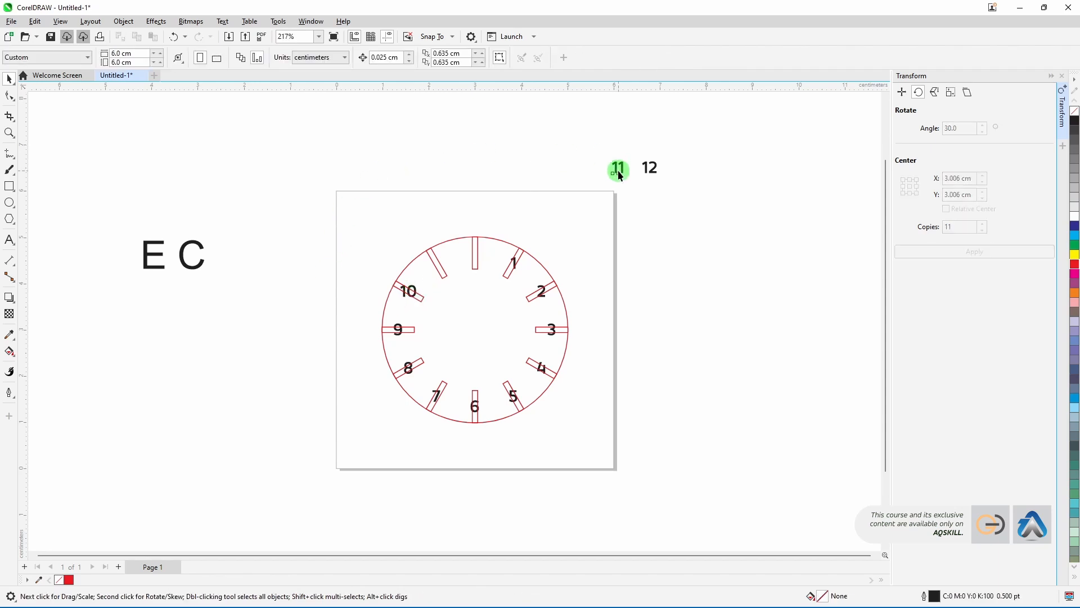
shift+click(439, 265)
key(c)
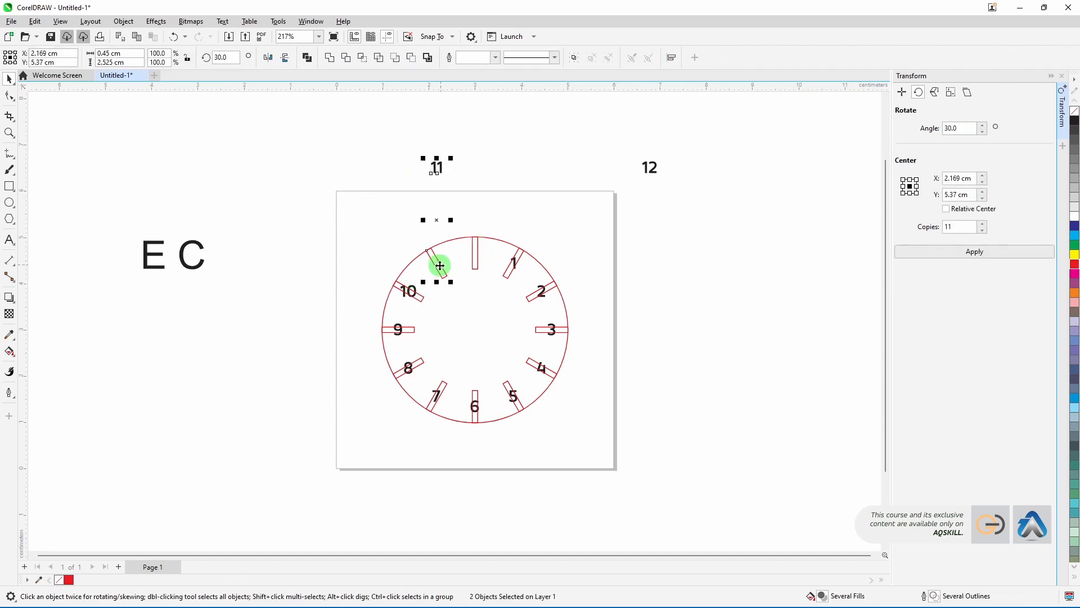
key(e)
click(676, 167)
click(653, 171)
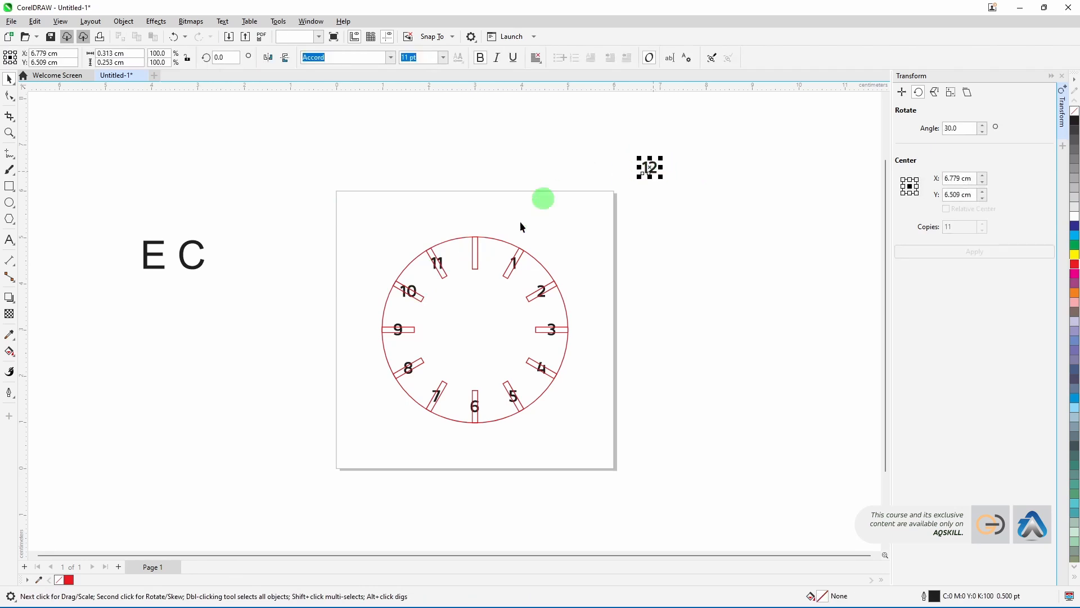
shift+click(476, 253)
key(c)
key(e)
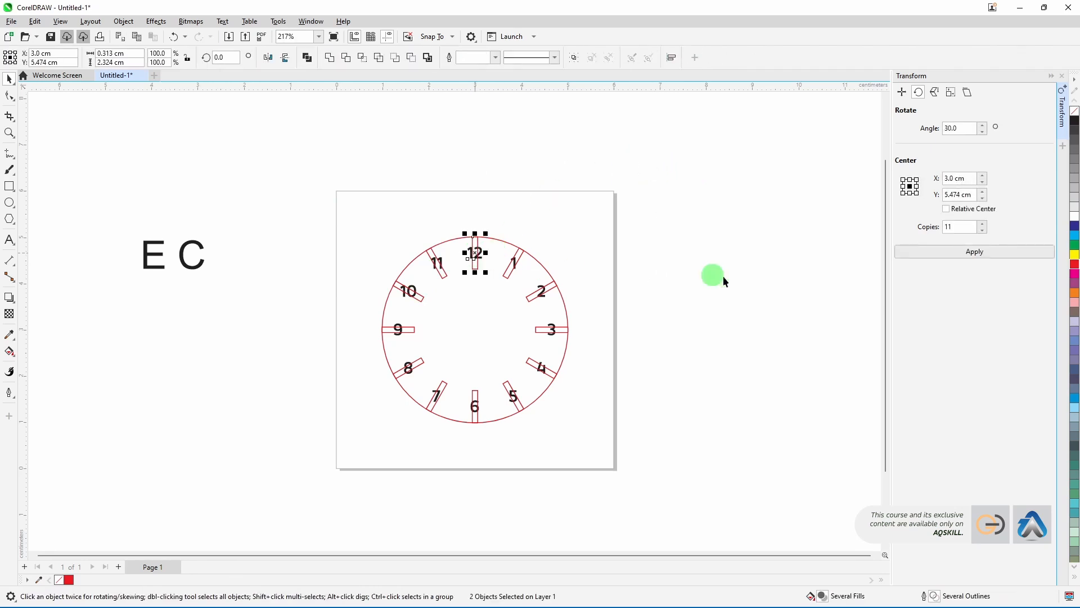
click(724, 277)
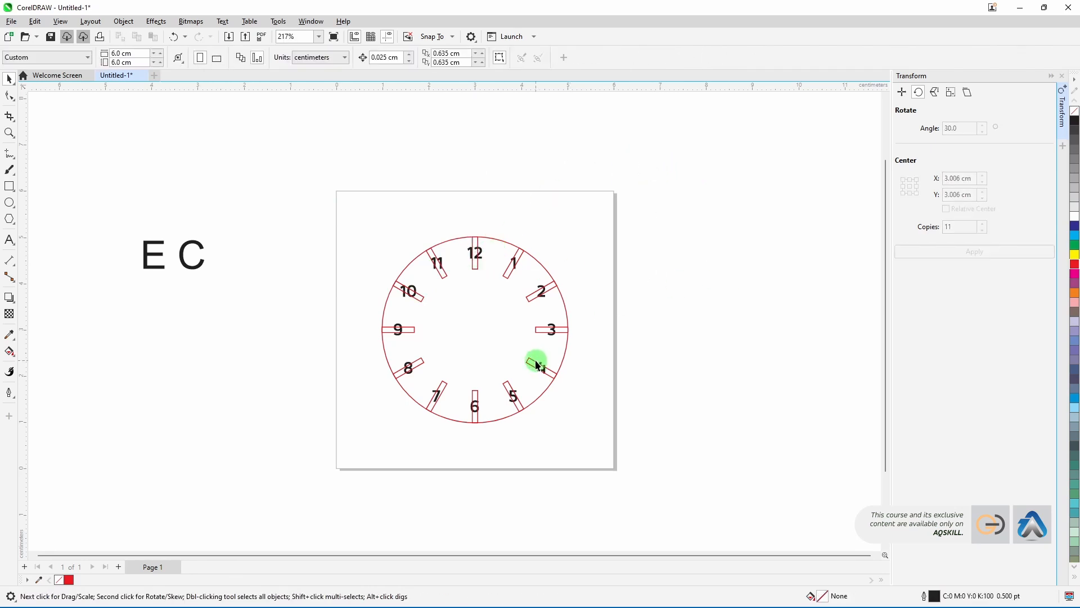
Step: Select all twelve tick marks and delete them, leaving only the numbers on the circle
click(506, 274)
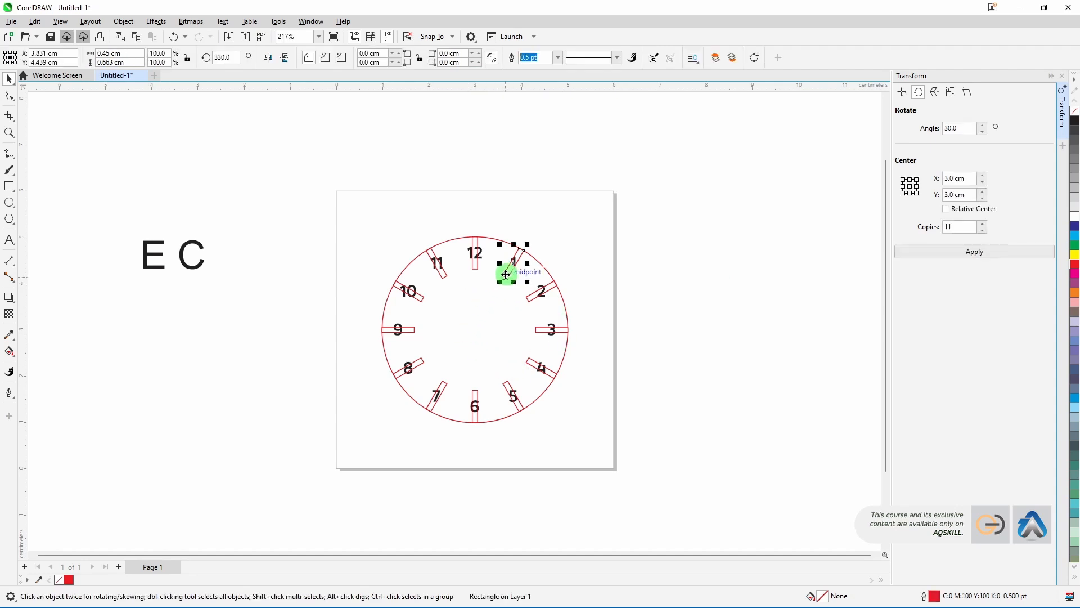
shift+click(531, 298)
shift+click(537, 330)
shift+click(529, 362)
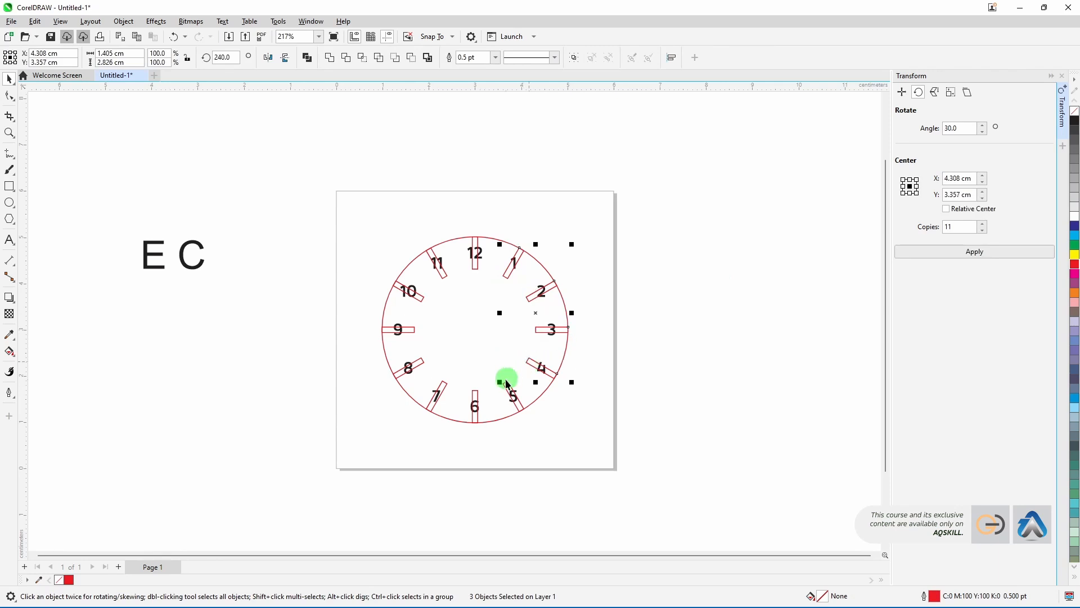
shift+click(506, 383)
shift+click(476, 394)
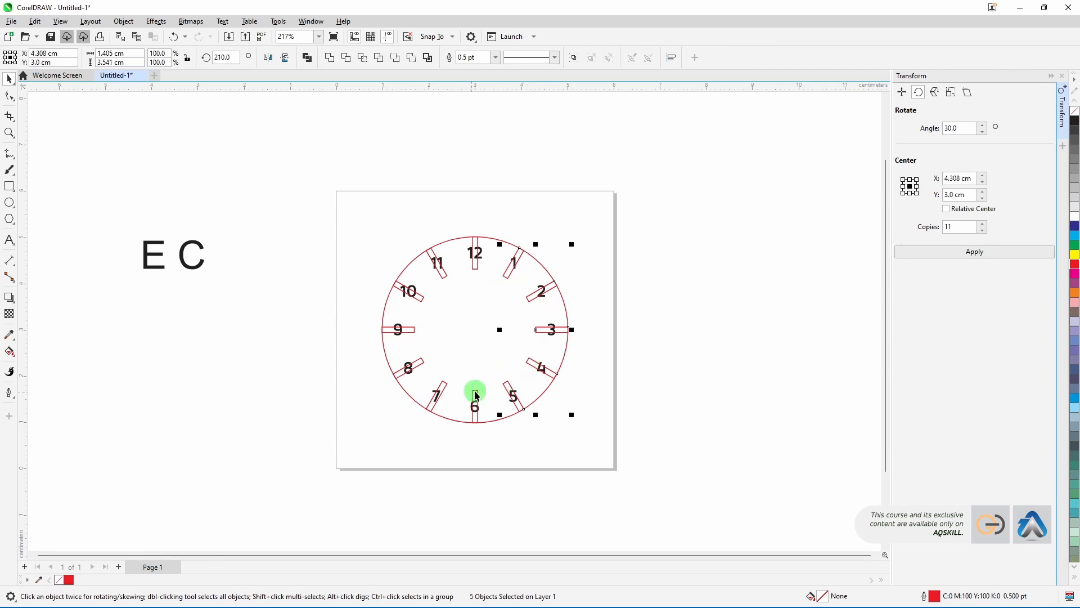
shift+click(439, 379)
shift+click(421, 363)
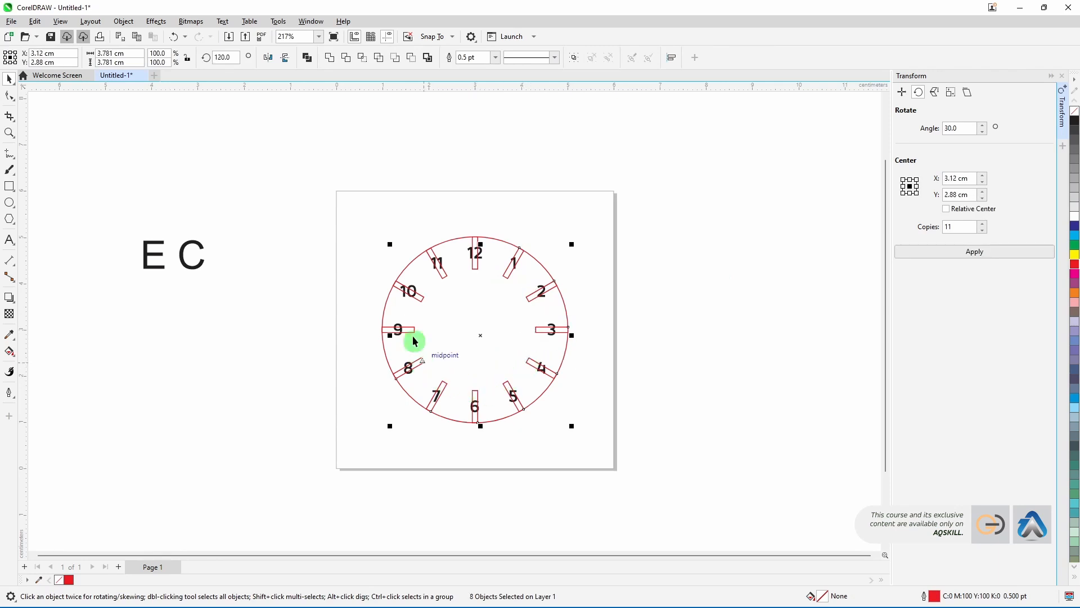
shift+click(410, 330)
shift+click(421, 294)
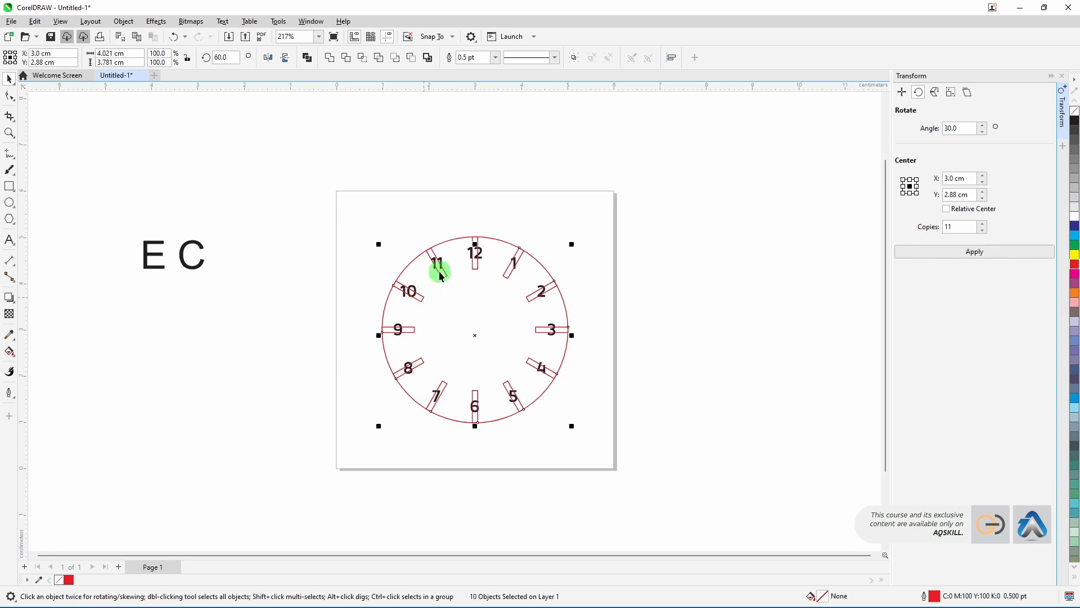
shift+click(441, 274)
shift+click(474, 268)
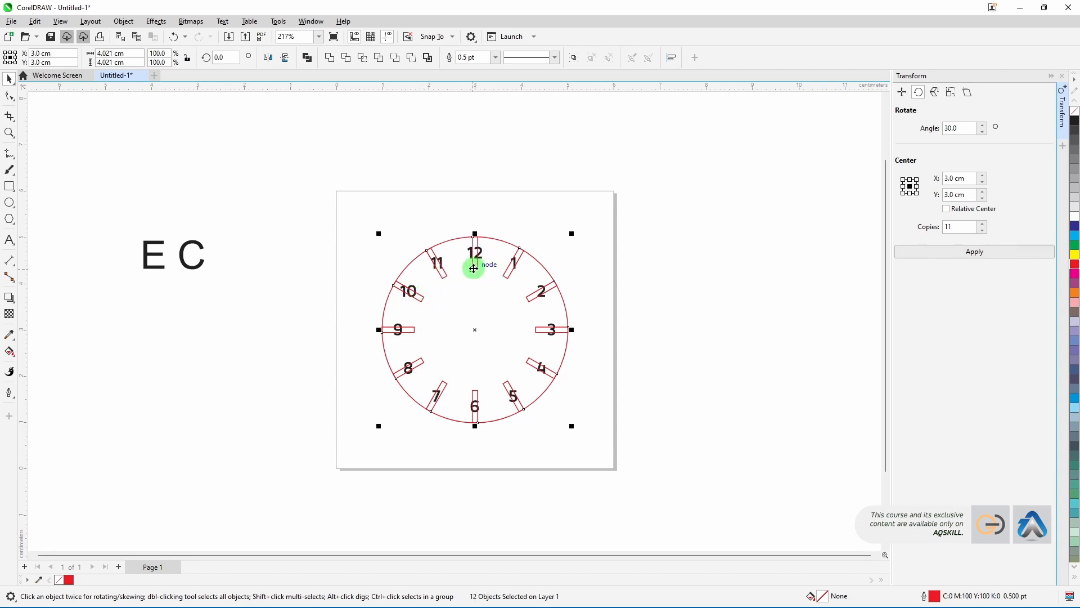
key(Delete)
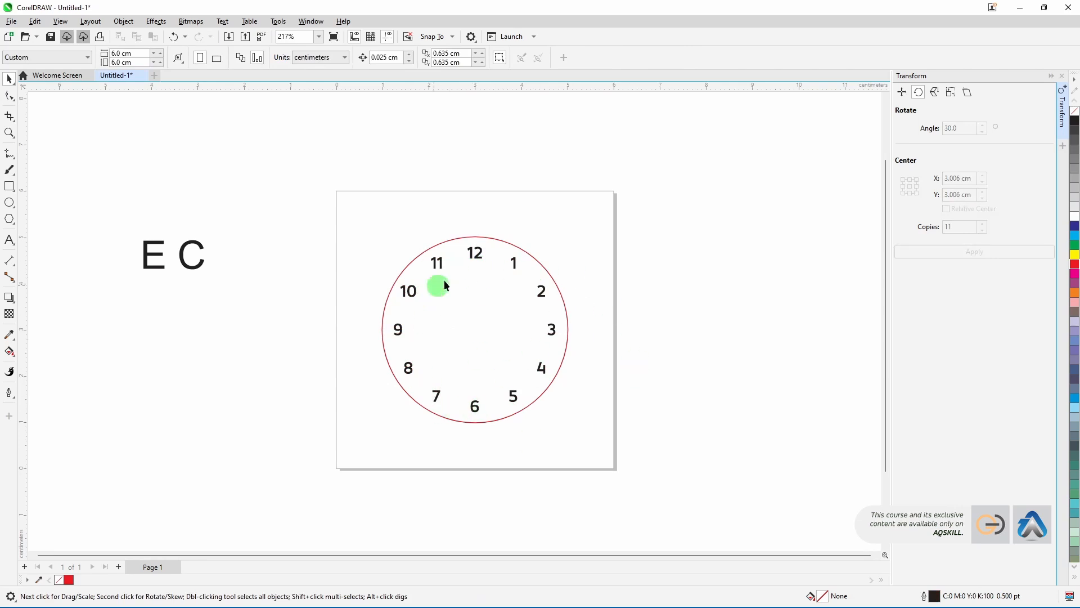
Step: Give the clock circle a black outline 3.0 pt thick
click(474, 350)
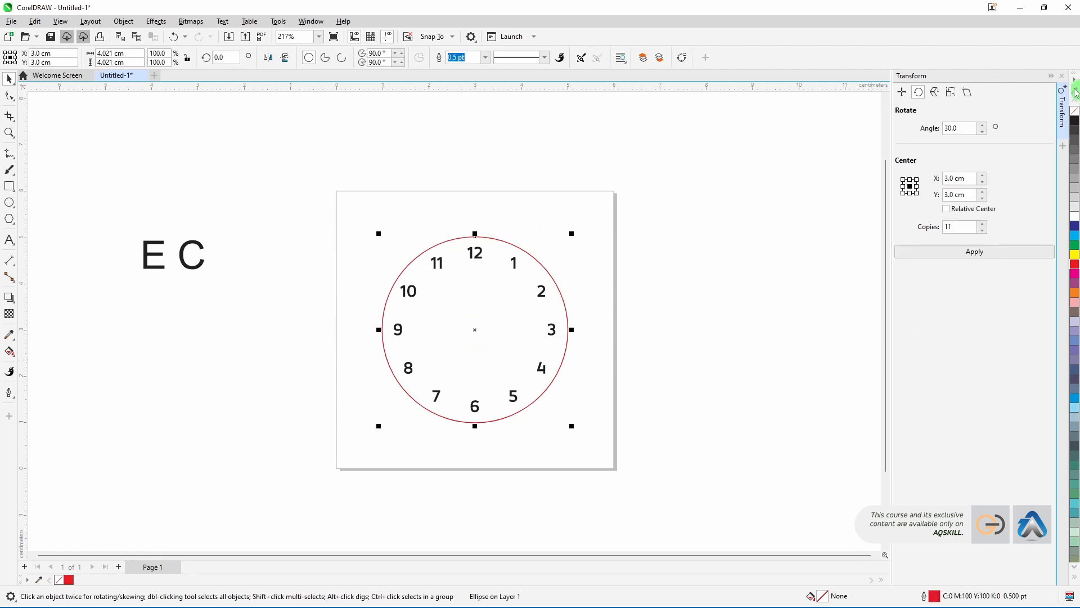
right_click(1076, 121)
click(486, 58)
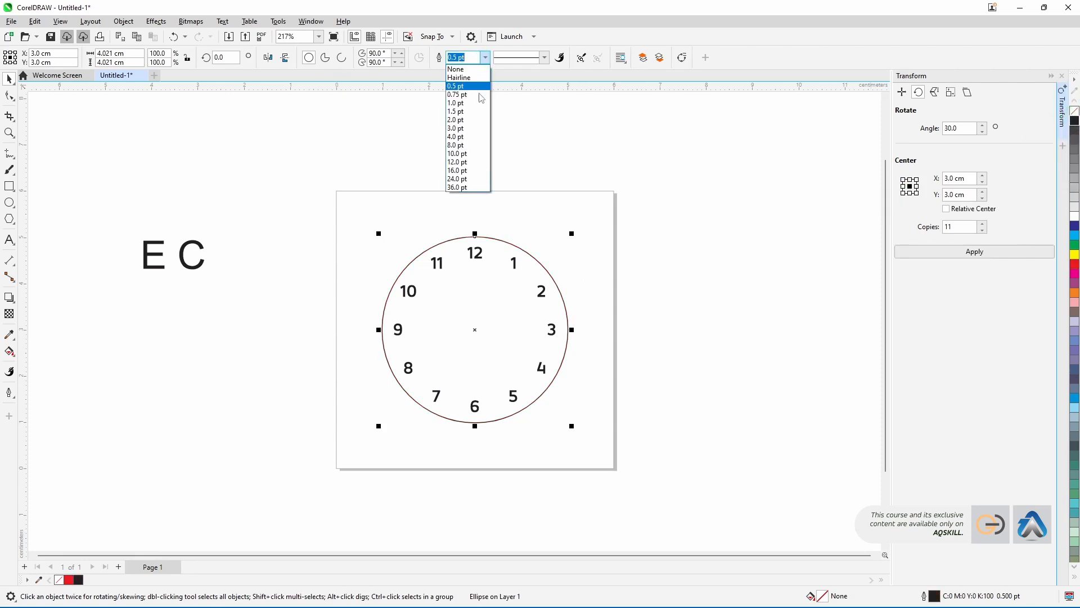
click(460, 138)
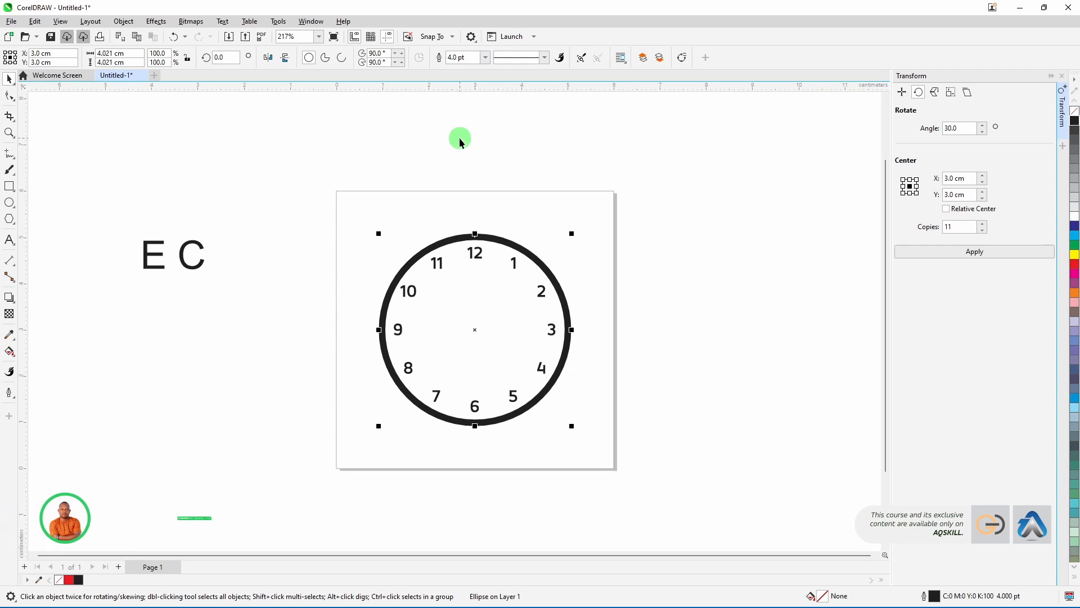
click(485, 58)
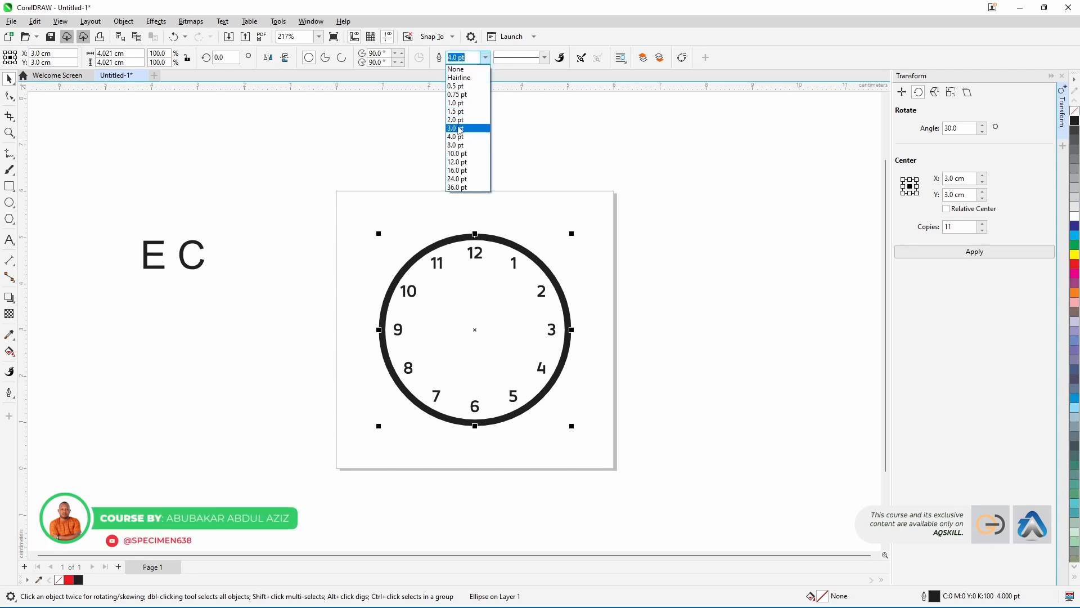
click(457, 128)
click(448, 360)
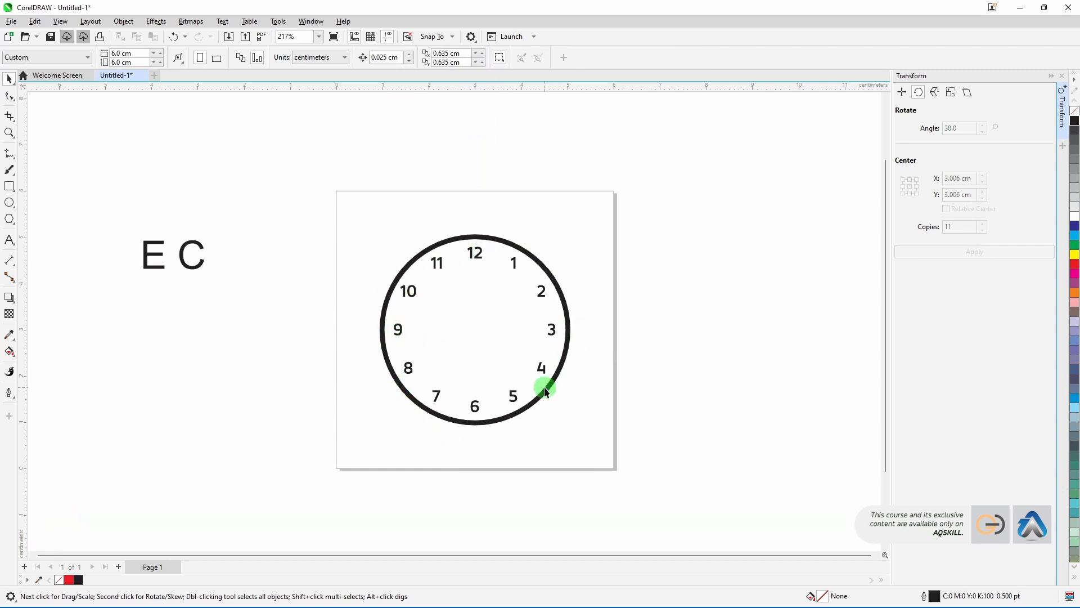
Step: Draw a small circle about 0.26 cm wide, centre it on the page and fill it black
click(9, 202)
drag(260, 205, 268, 218)
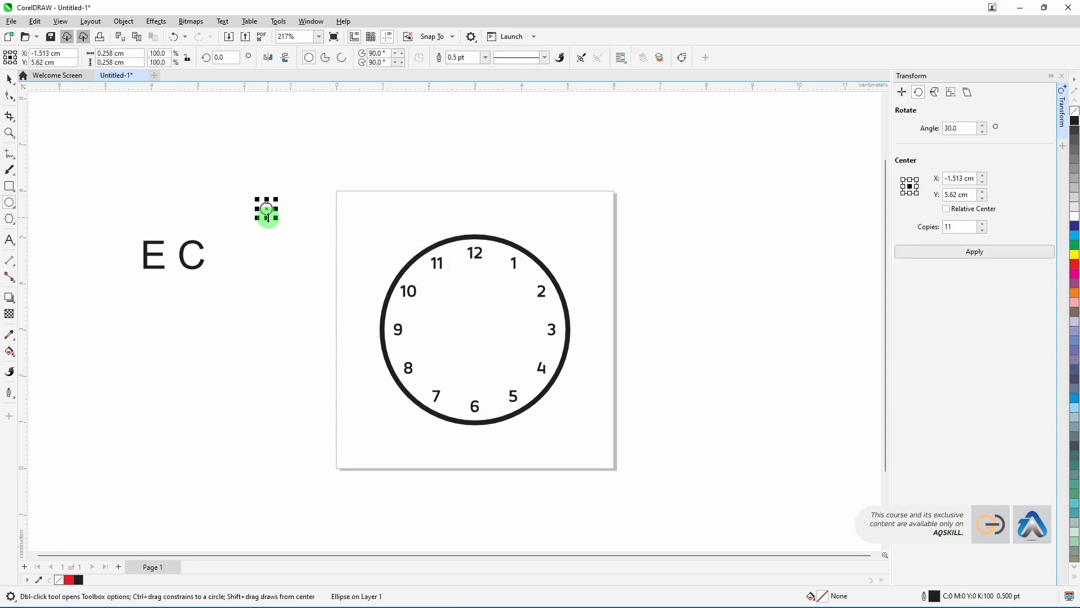
key(p)
key(space)
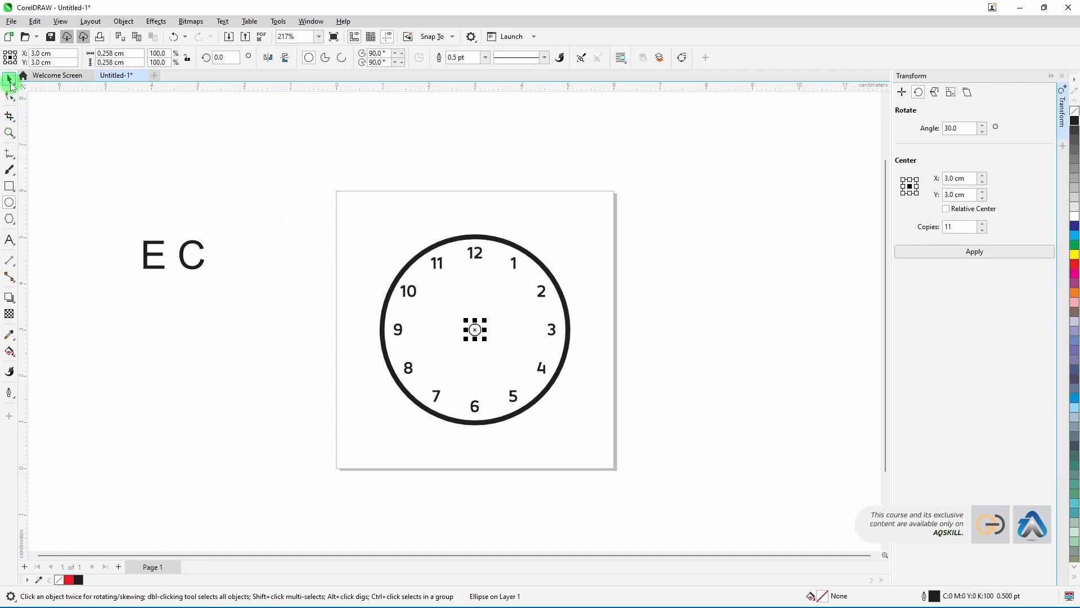
click(1073, 125)
click(685, 369)
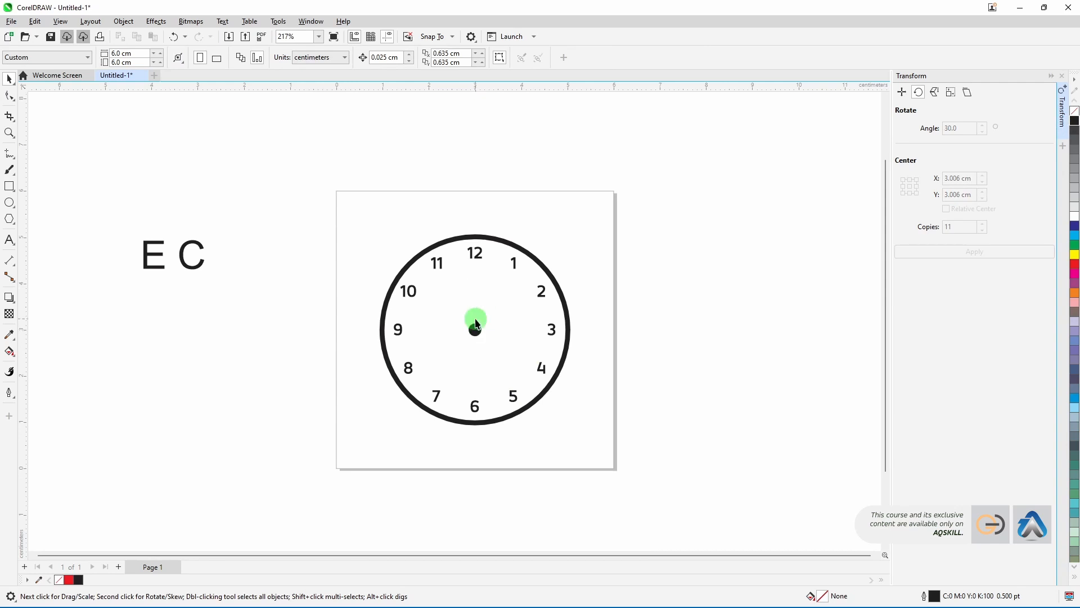
Step: Draw a vertical hand line about 0.87 cm long from the circle's centre towards 12
click(10, 158)
scroll(456, 330, up, 2)
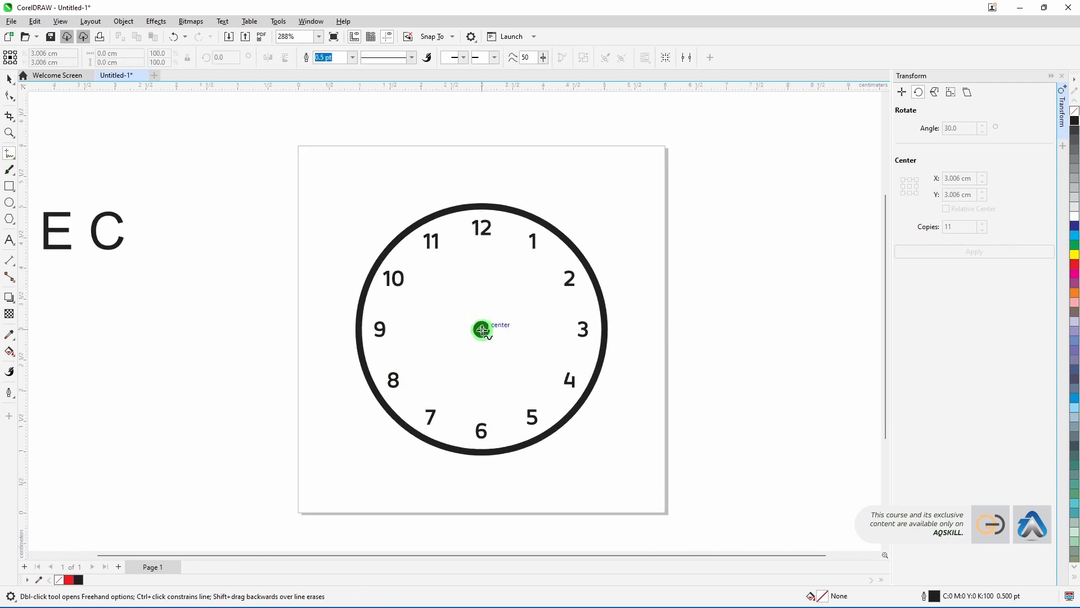
click(482, 330)
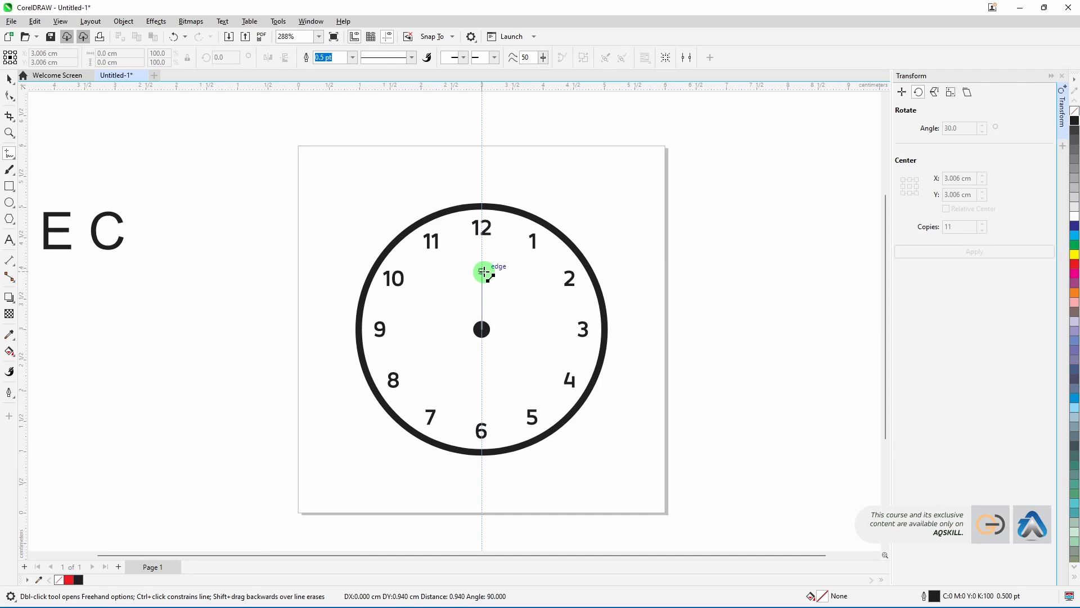
click(484, 275)
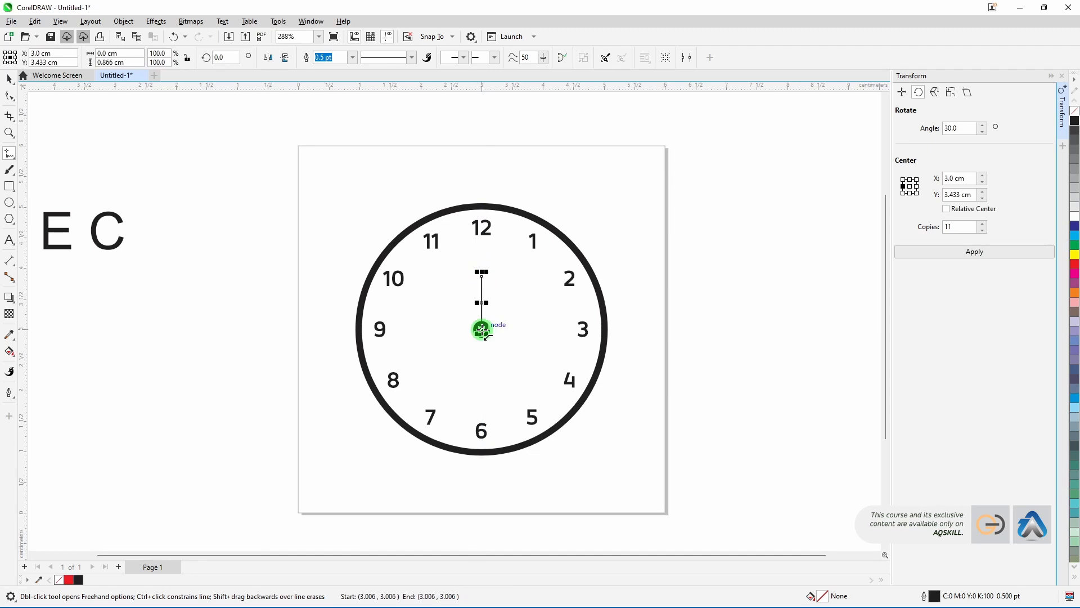
click(9, 79)
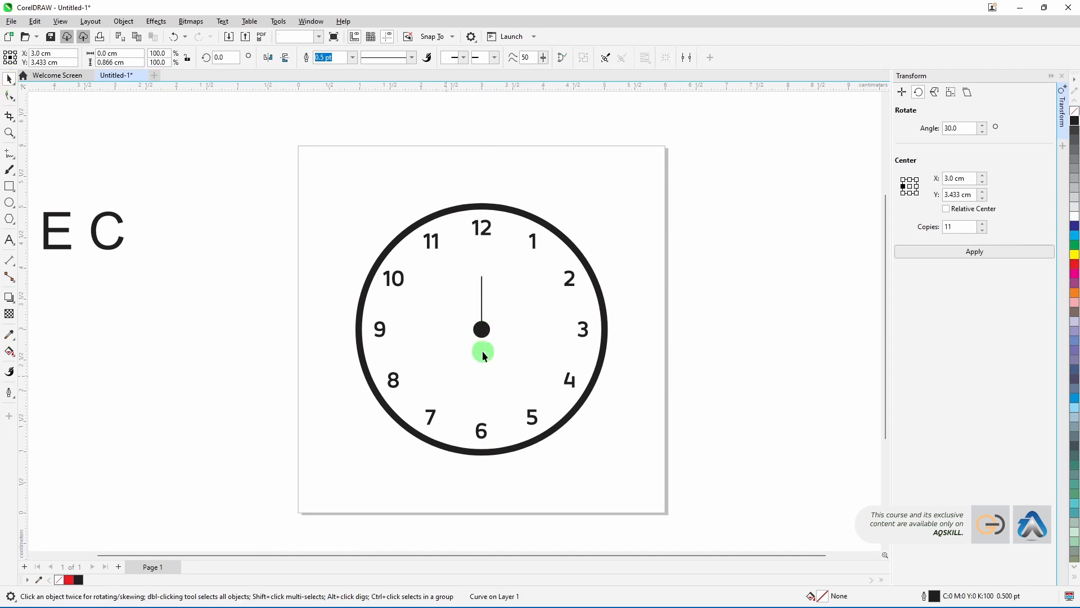
key(Escape)
scroll(457, 330, up, 1)
click(9, 153)
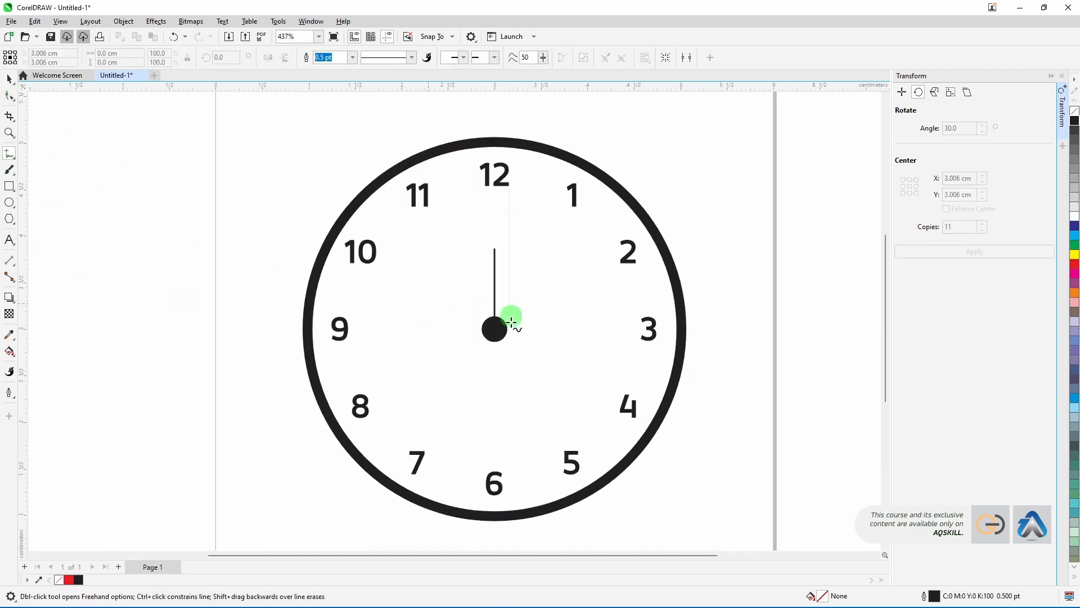
click(9, 79)
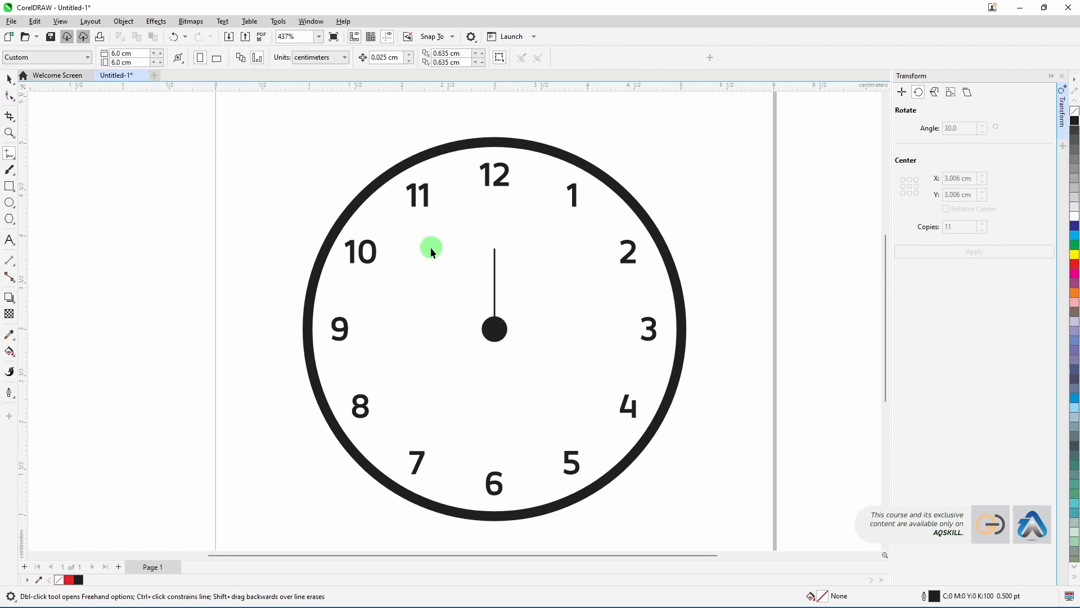
key(space)
Step: Duplicate the hand rotated about the circle's centre to point at 9, then repeat to make a copy pointing at 6
click(494, 273)
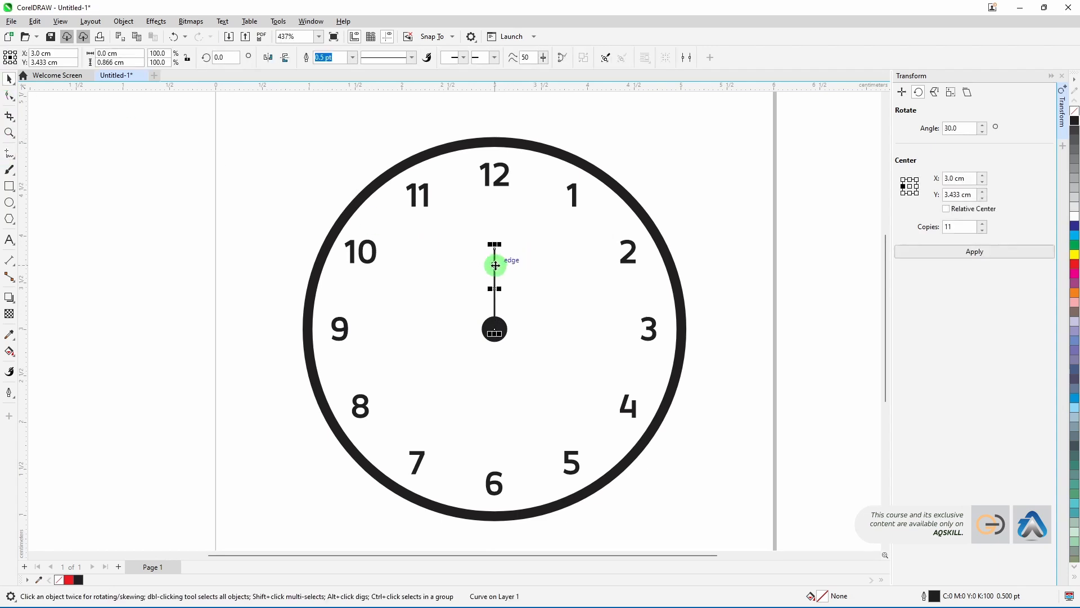
click(490, 247)
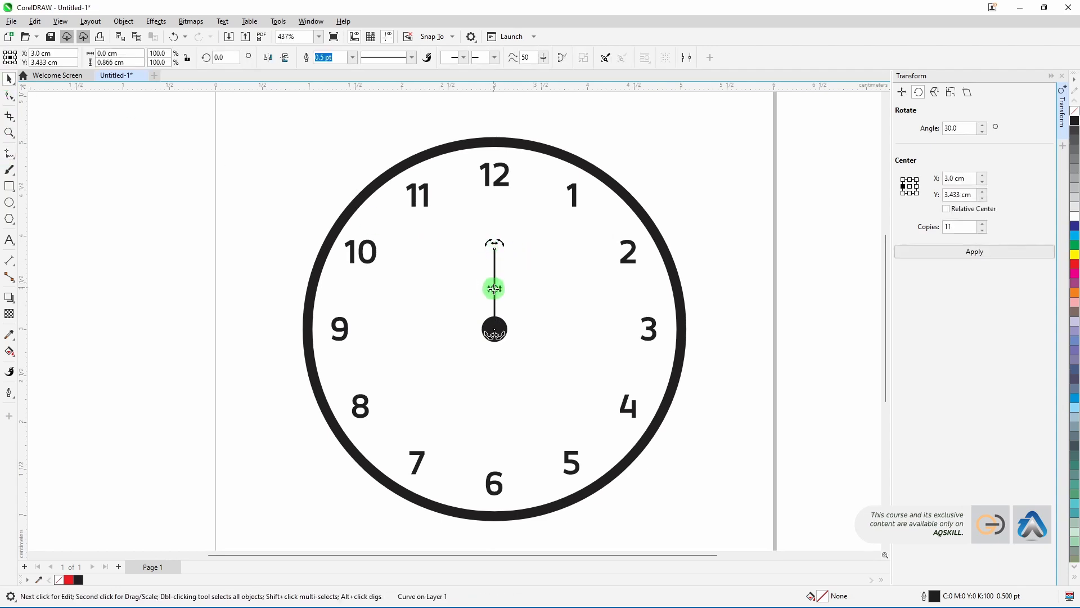
drag(495, 290, 495, 329)
drag(494, 251, 441, 332)
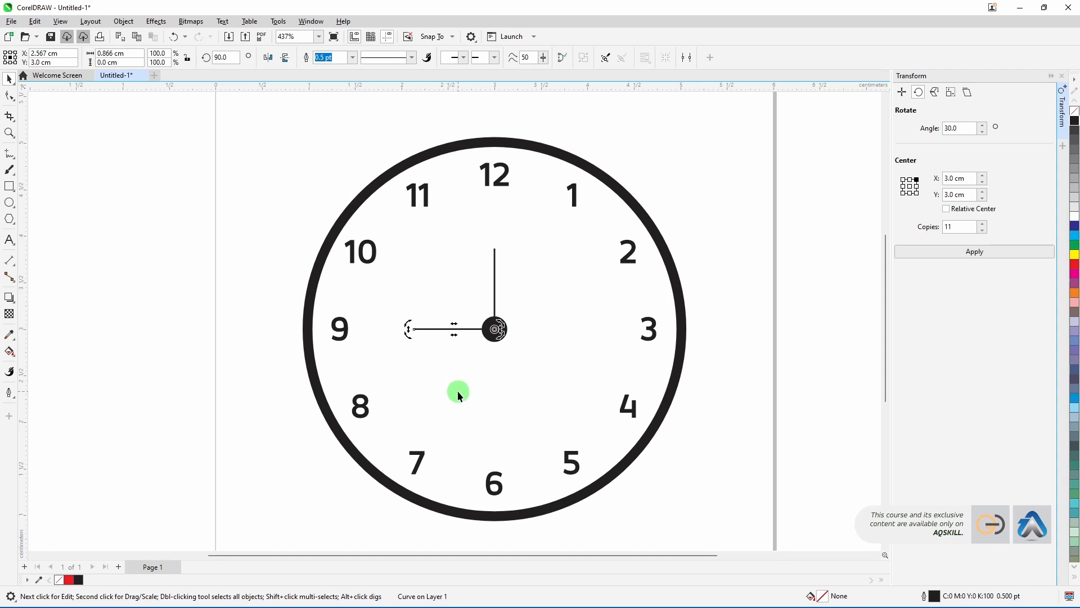
key(ctrl+r)
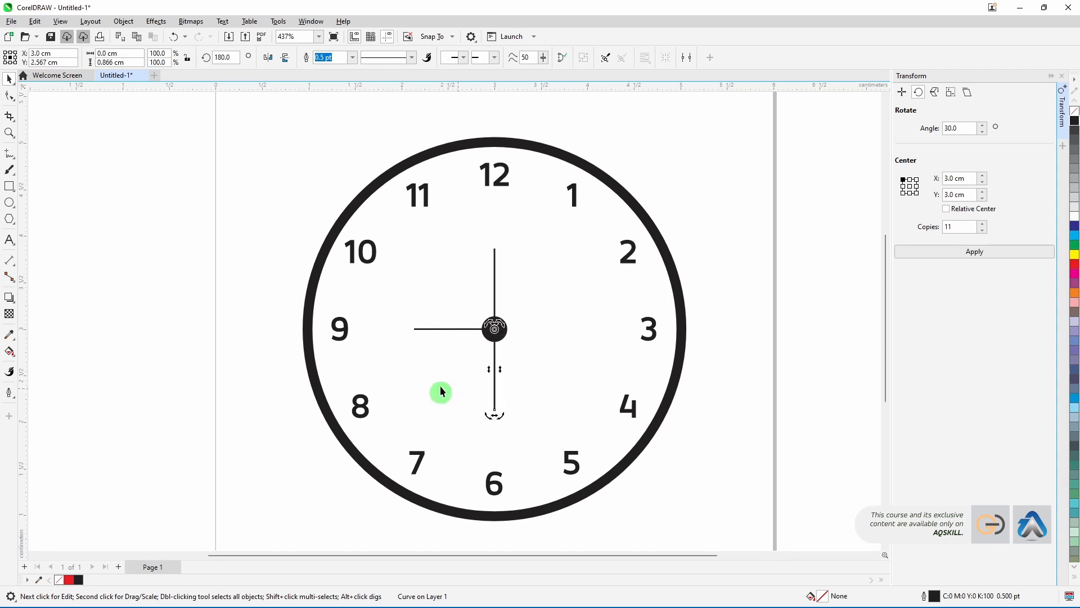
click(735, 241)
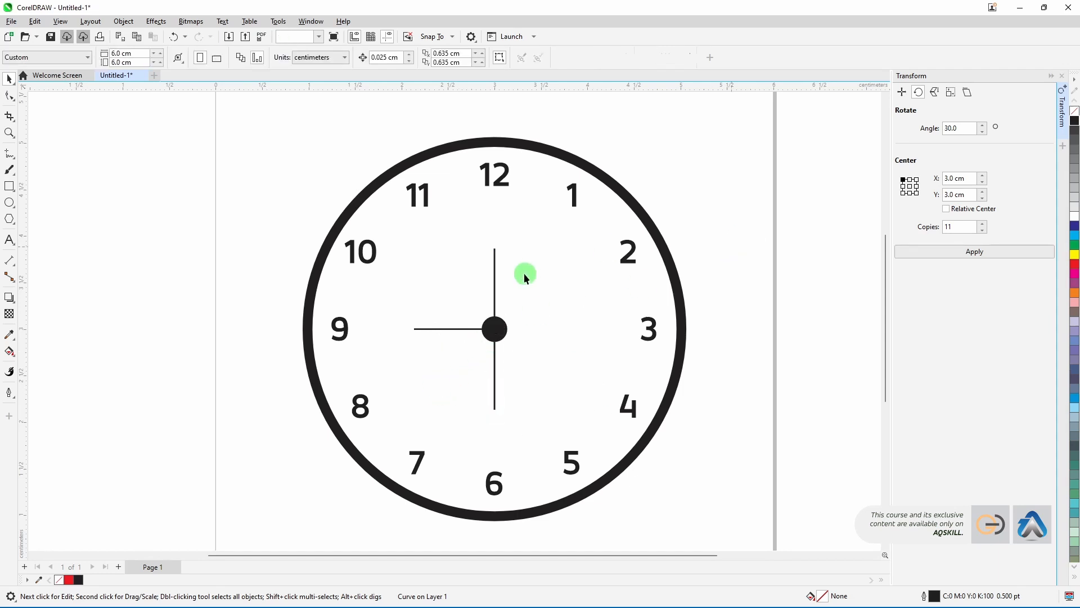
Step: Set the outline of the hands pointing at 12 and 9 to 1.0 pt
click(494, 277)
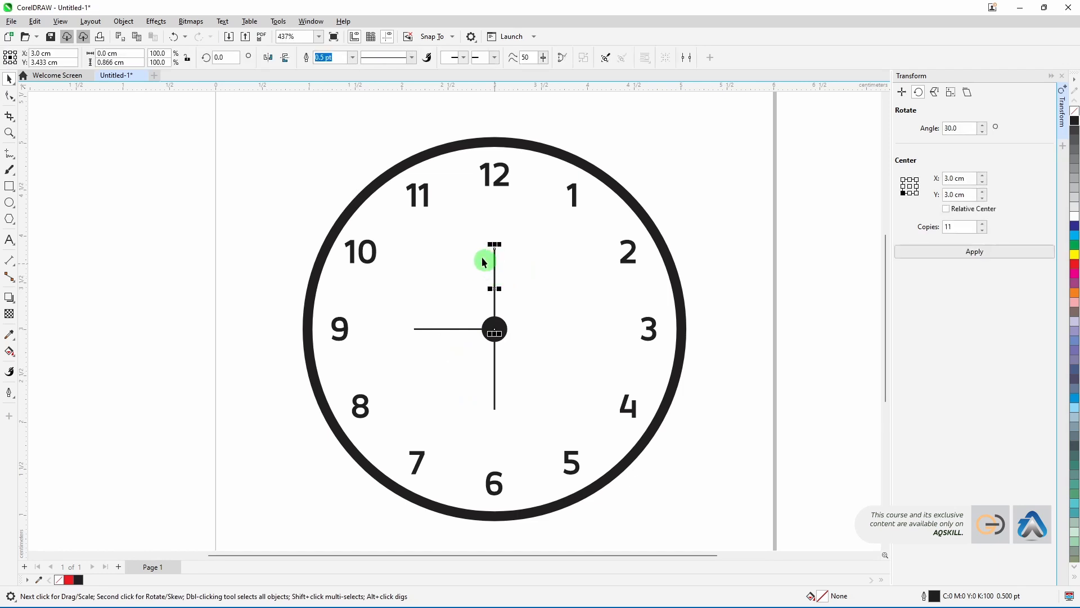
click(348, 60)
click(350, 60)
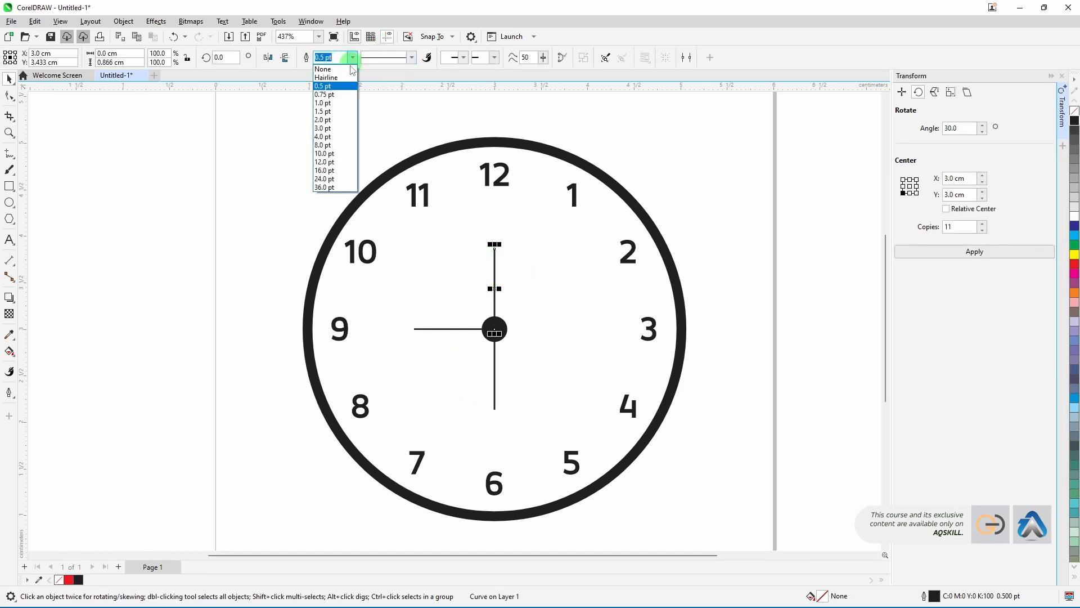
click(330, 108)
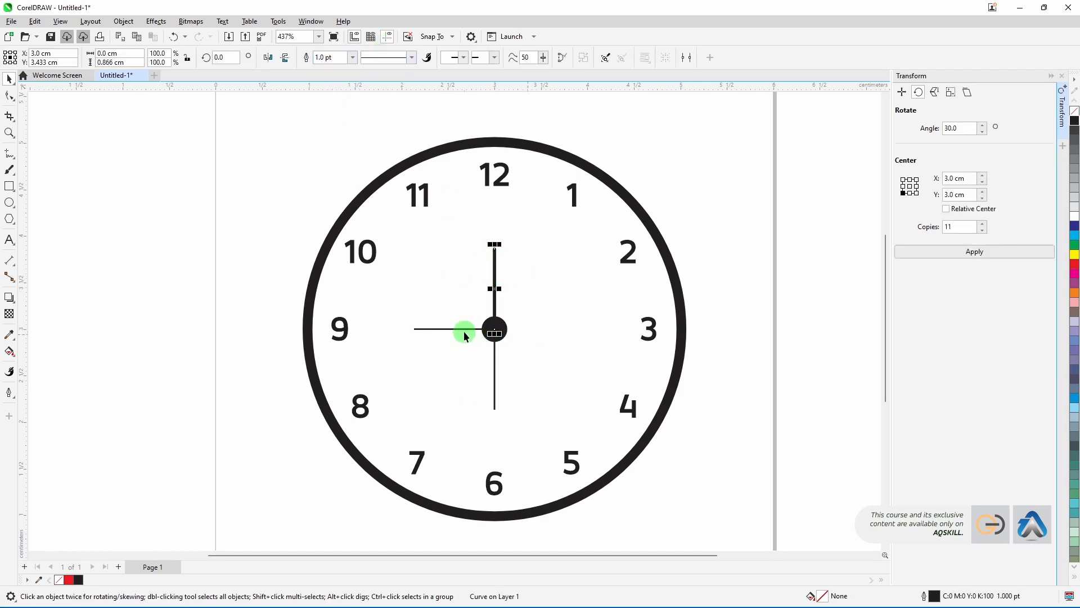
click(465, 331)
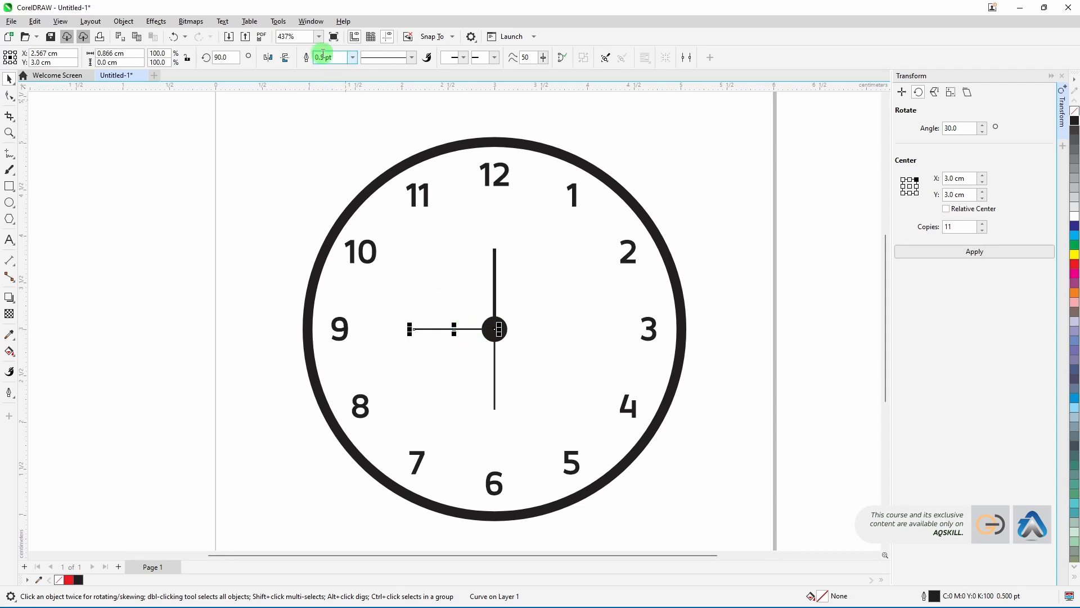
click(341, 57)
click(352, 57)
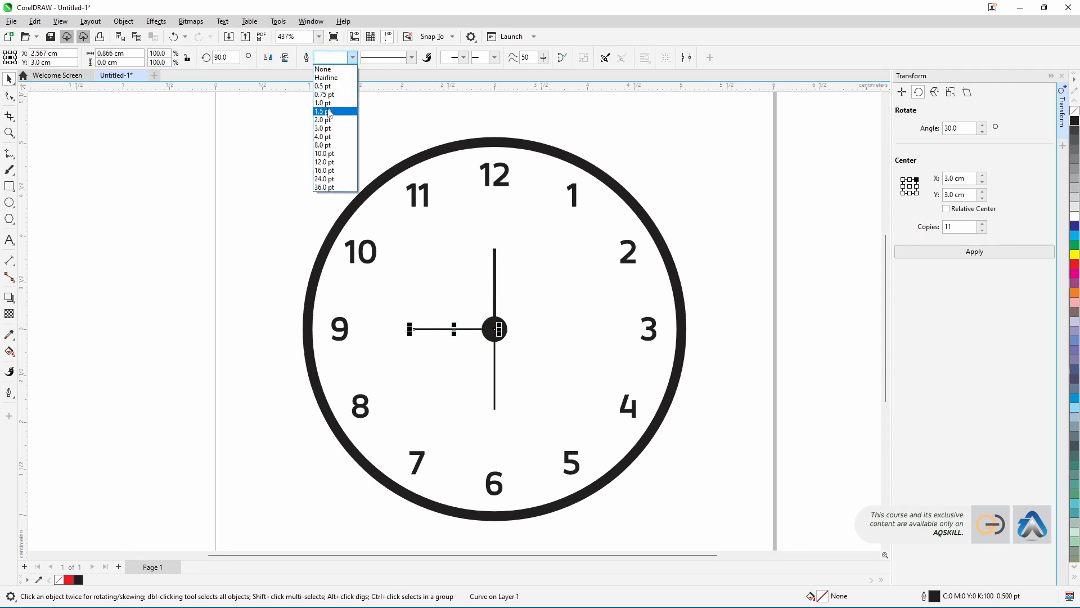
click(326, 103)
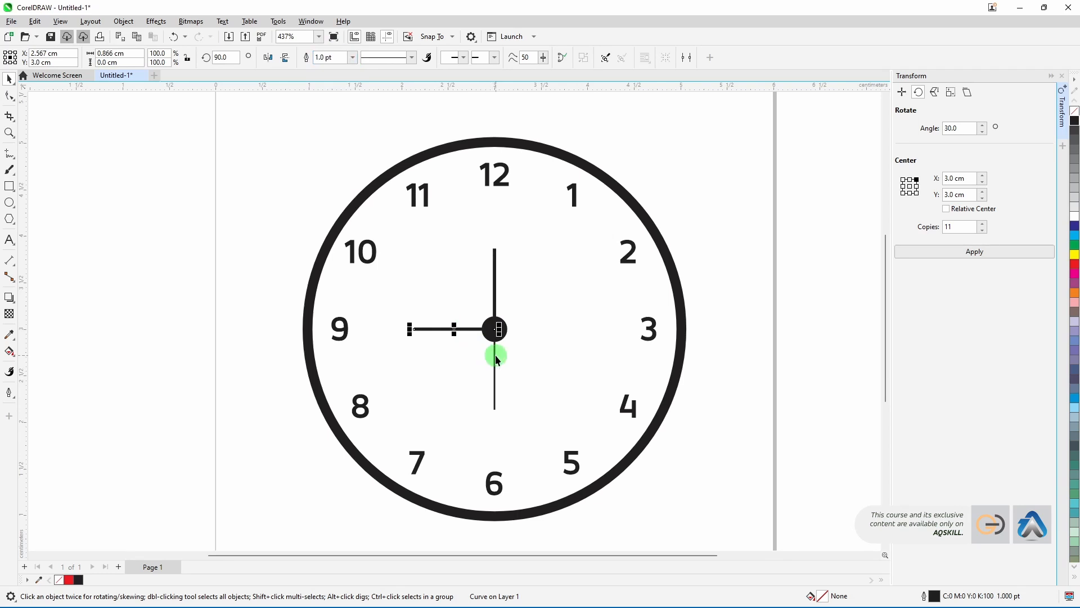
Step: Colour the outline of the hand pointing at 6 red
click(495, 361)
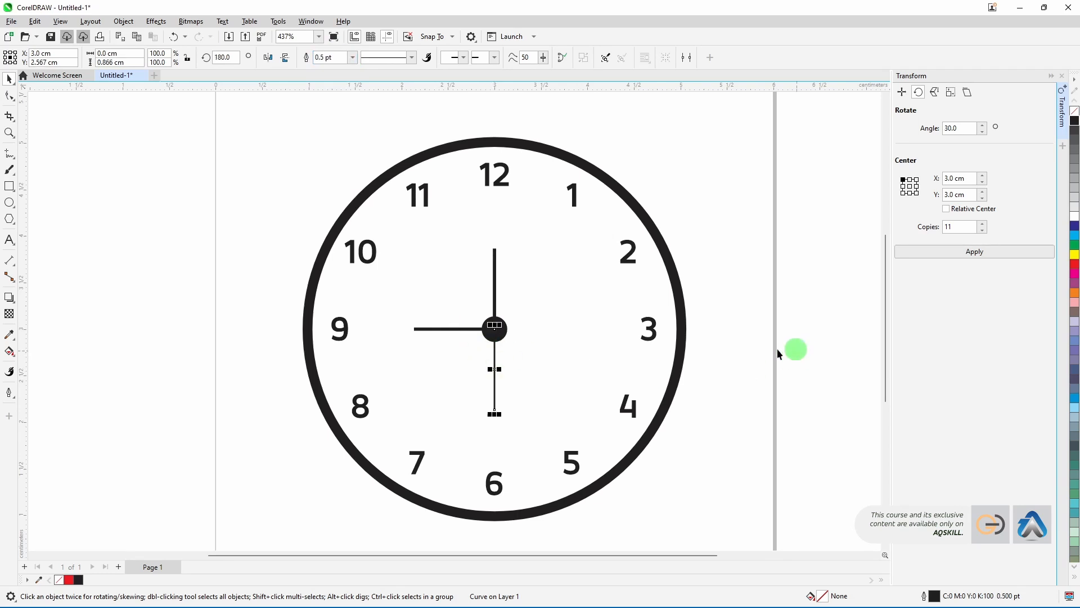
right_click(1074, 264)
click(724, 310)
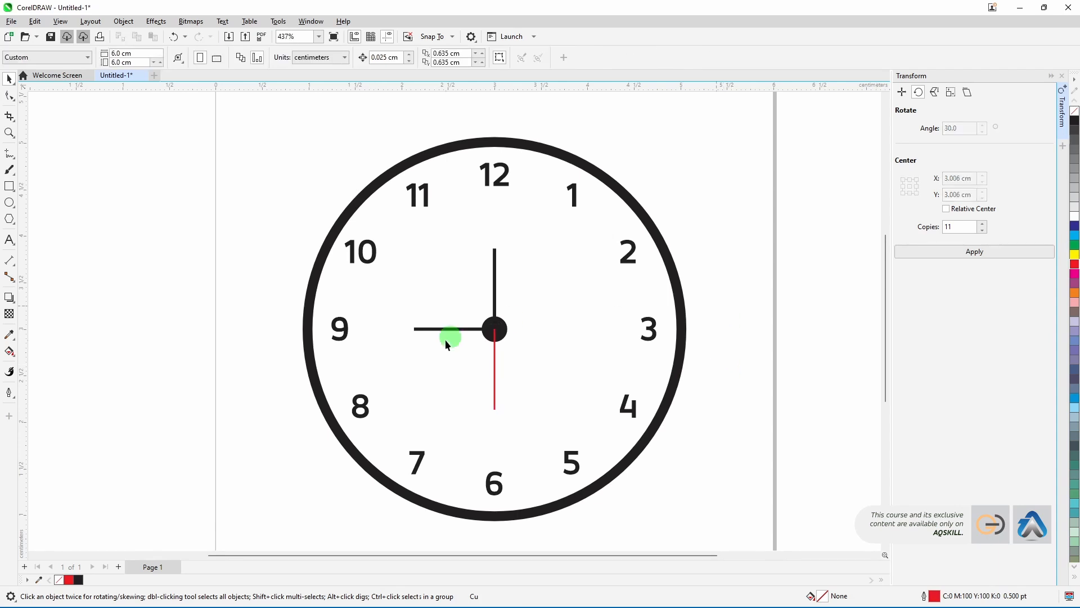
Step: Shorten the hand pointing at 9 to about 0.46 cm
click(459, 332)
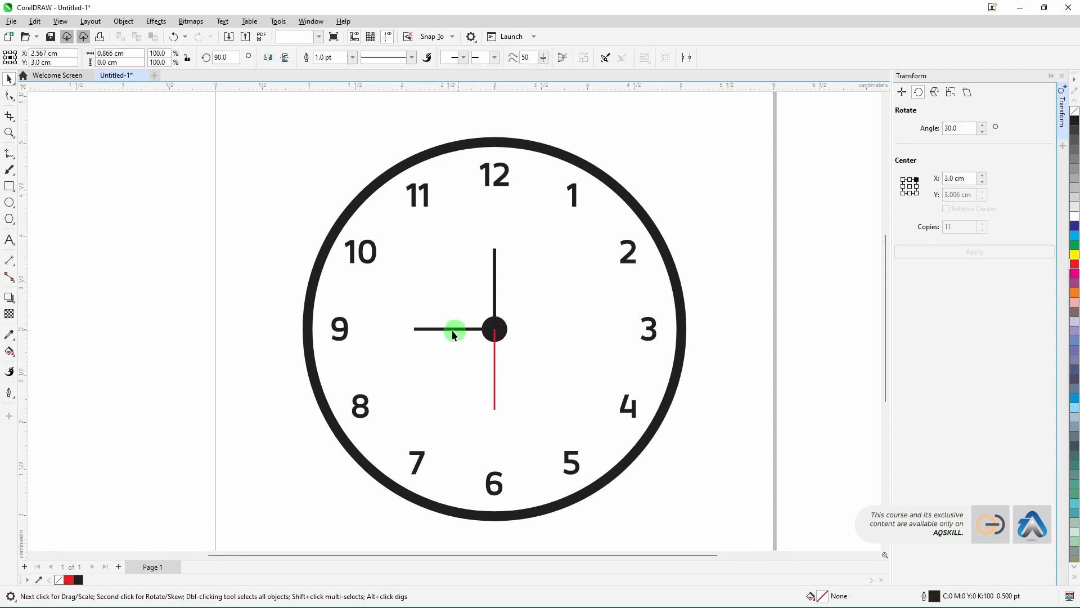
click(409, 330)
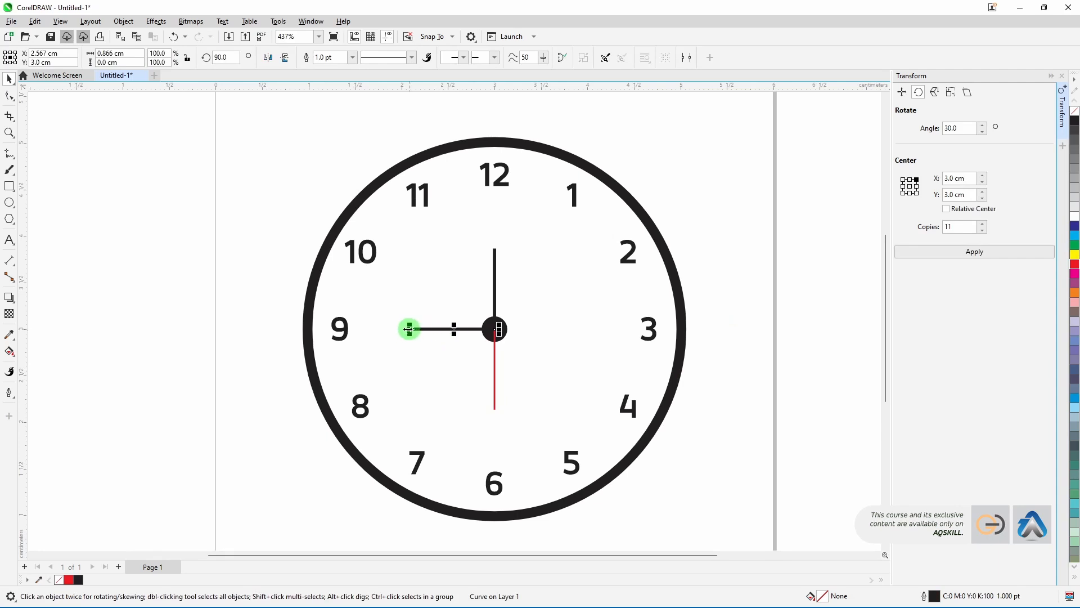
drag(409, 329, 451, 328)
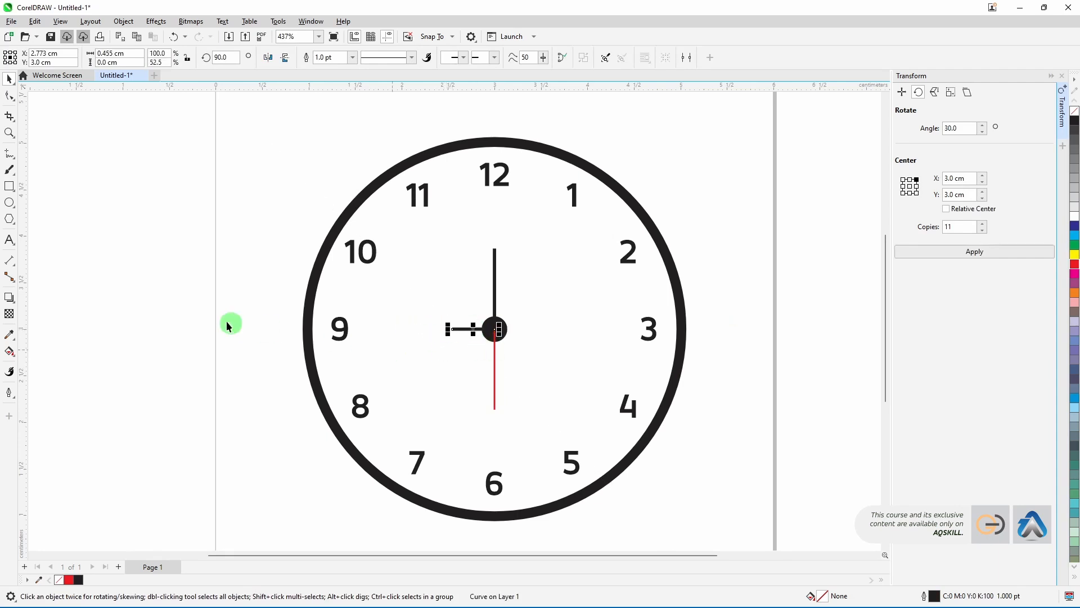
click(151, 309)
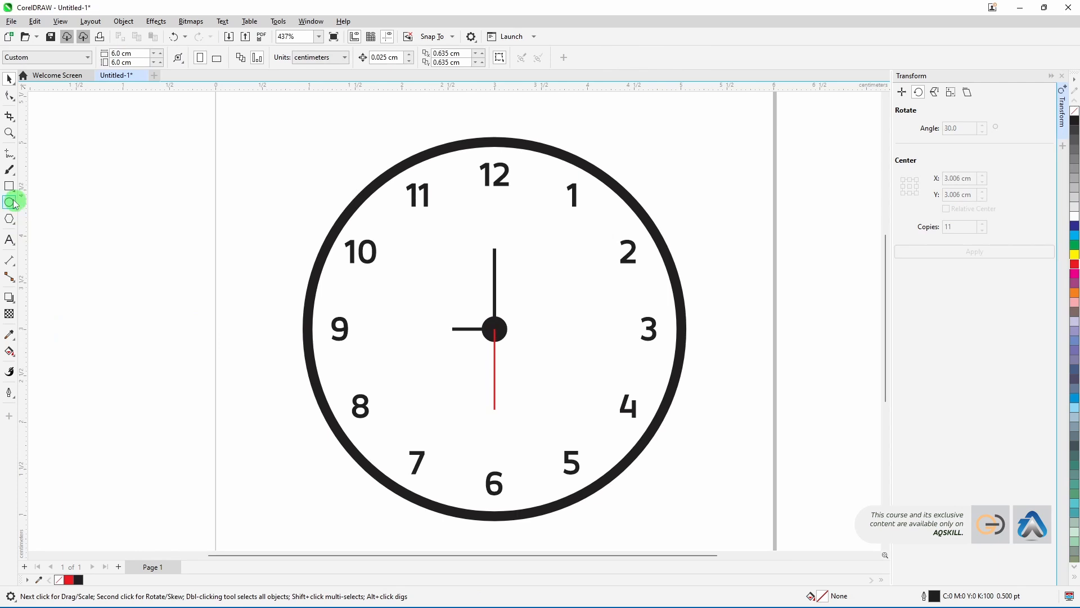
Step: Draw a right-triangle common shape about 0.25 cm square beside the clock
click(16, 224)
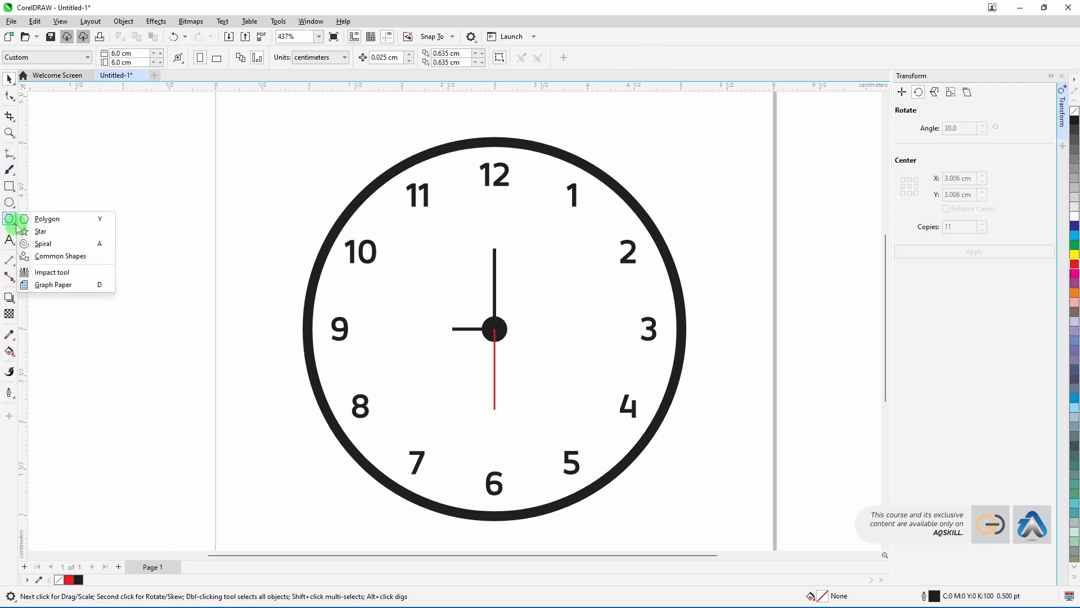
click(54, 256)
click(311, 60)
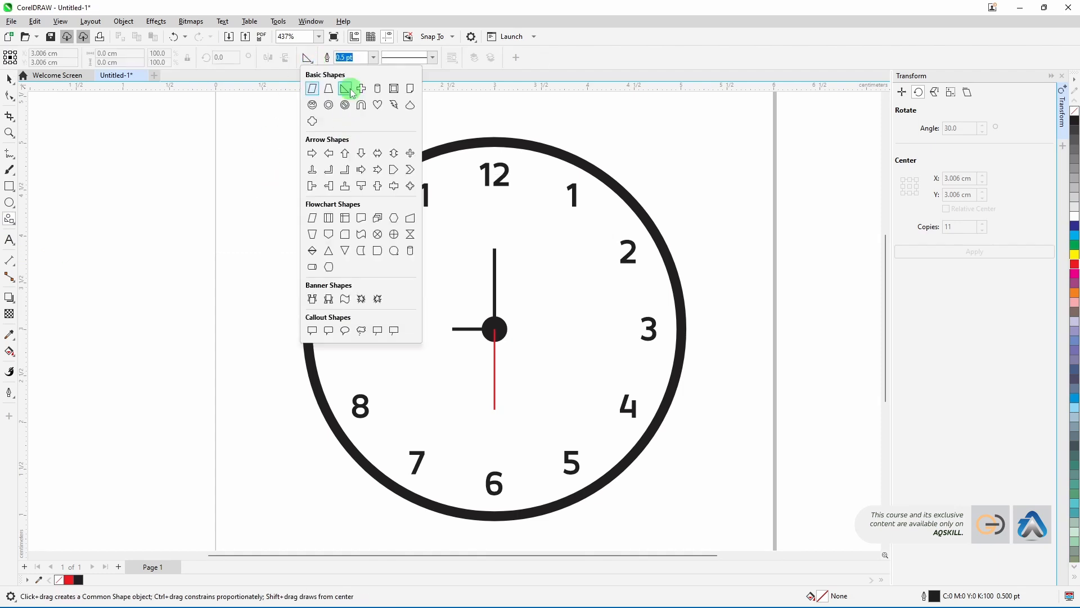
click(347, 88)
drag(177, 185, 201, 207)
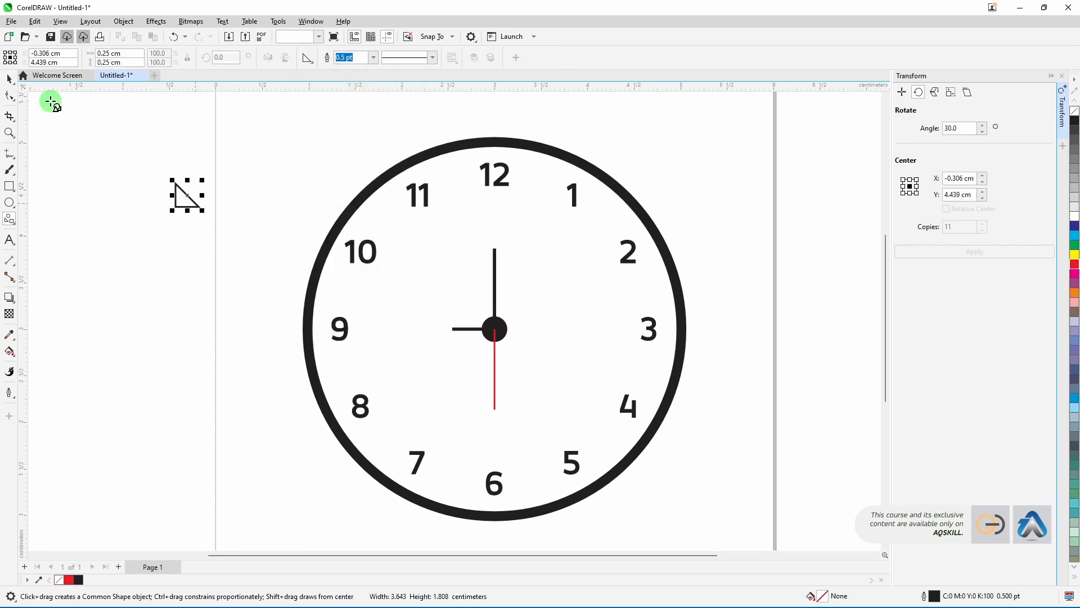
click(9, 78)
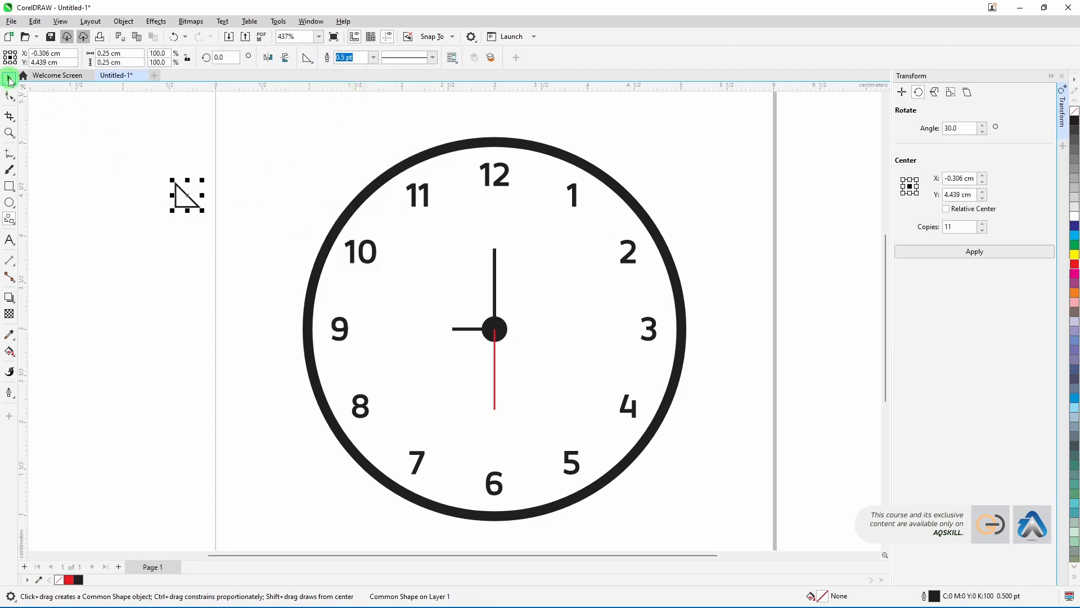
Step: Fill the triangle black, rotate it and place it at the tip of the hand pointing at 9 as an arrowhead
click(1075, 123)
click(186, 196)
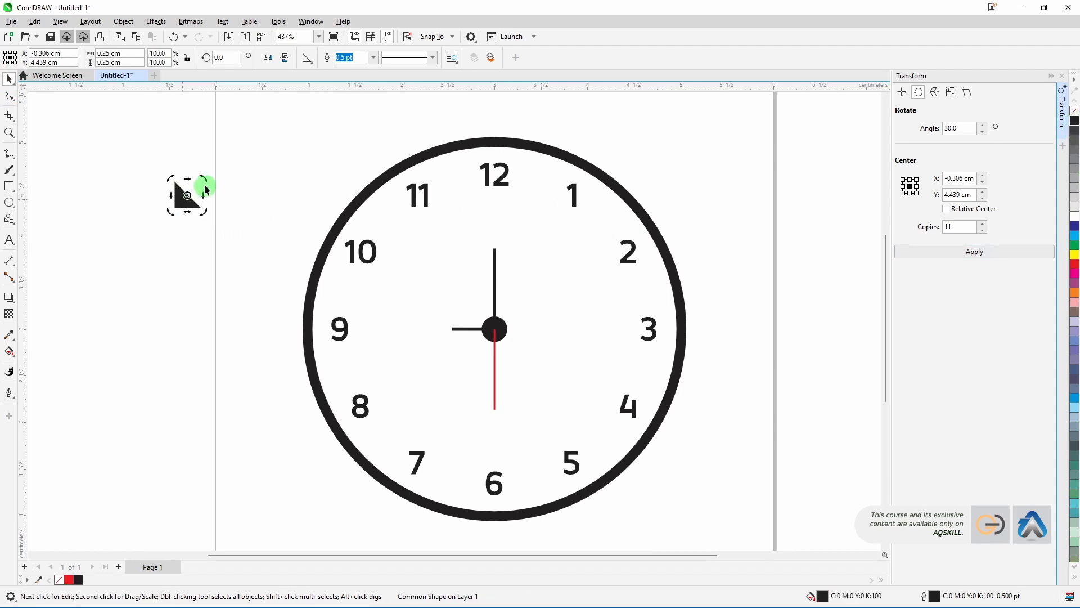
drag(204, 179, 454, 336)
click(183, 205)
click(181, 194)
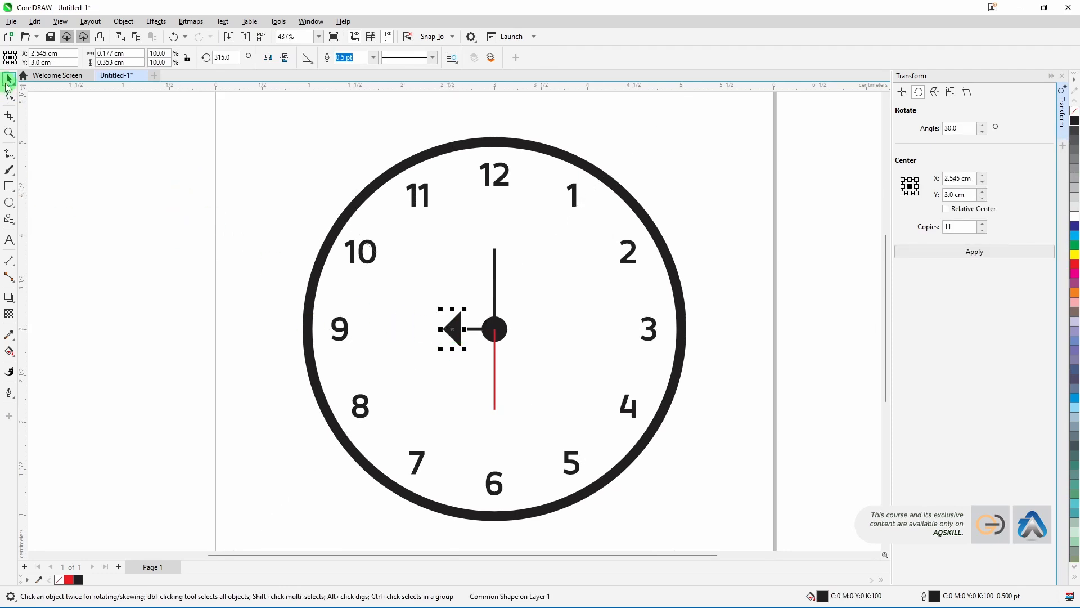
Step: Convert the triangle arrowhead to curves
click(9, 95)
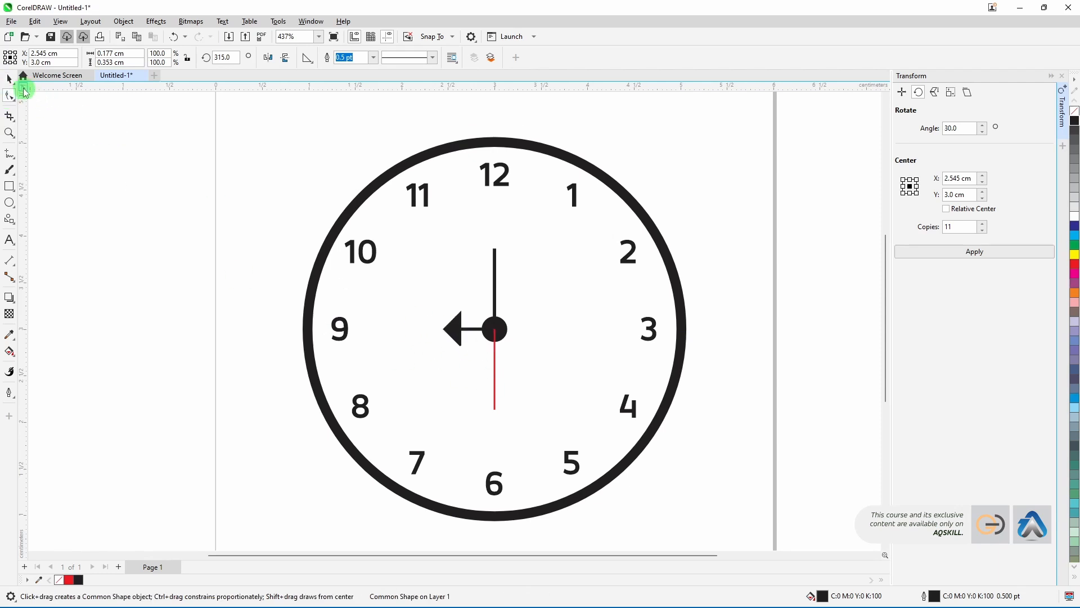
click(9, 79)
click(446, 337)
right_click(458, 337)
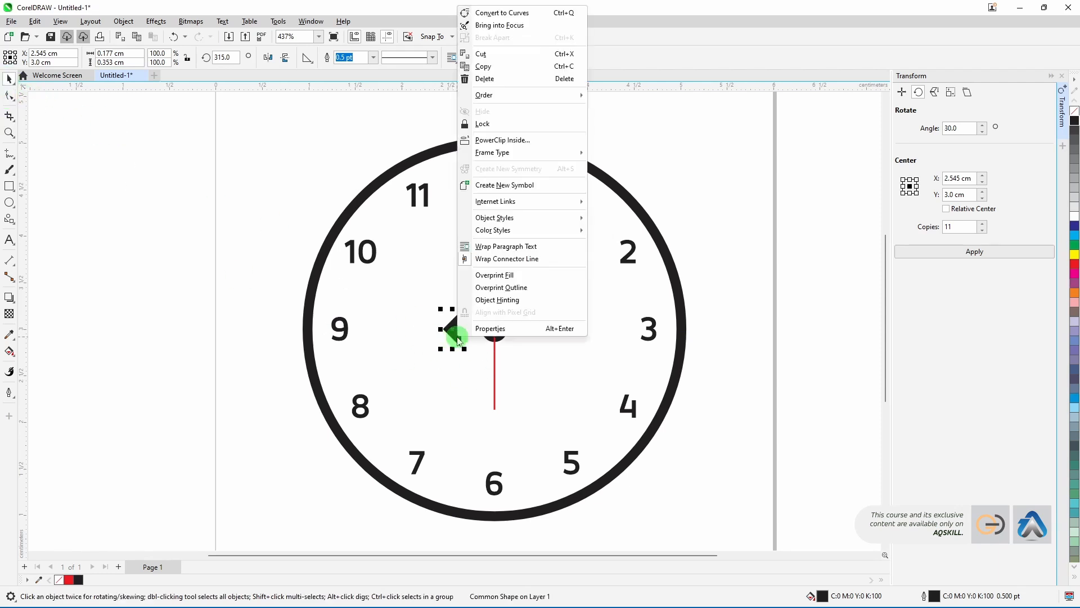
click(498, 17)
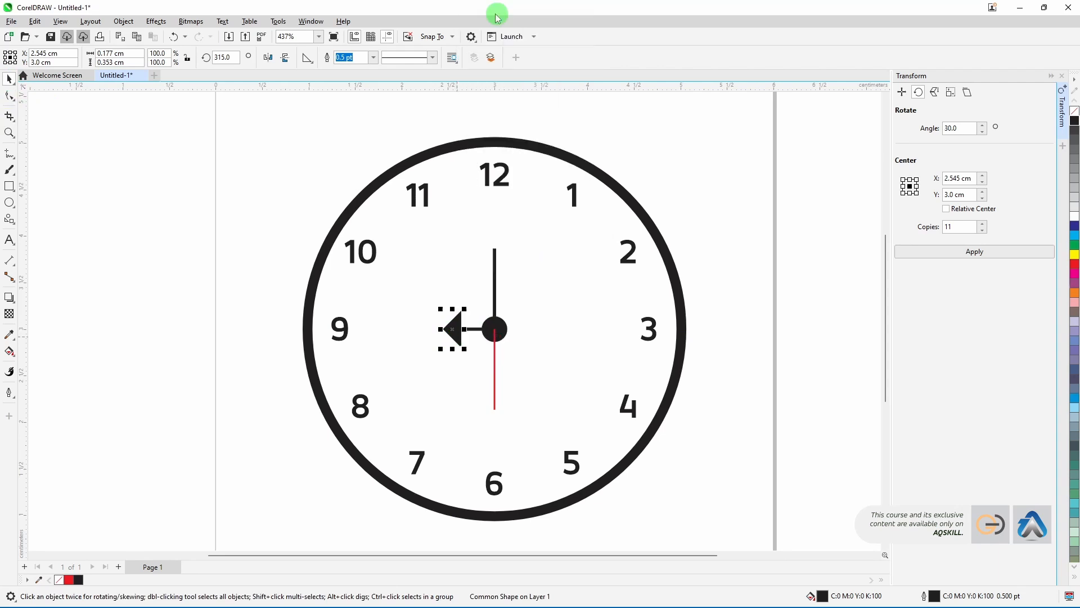
Step: Move the arrowhead's nodes to make a symmetrical arrow point on the hand pointing at 9
click(9, 95)
click(446, 337)
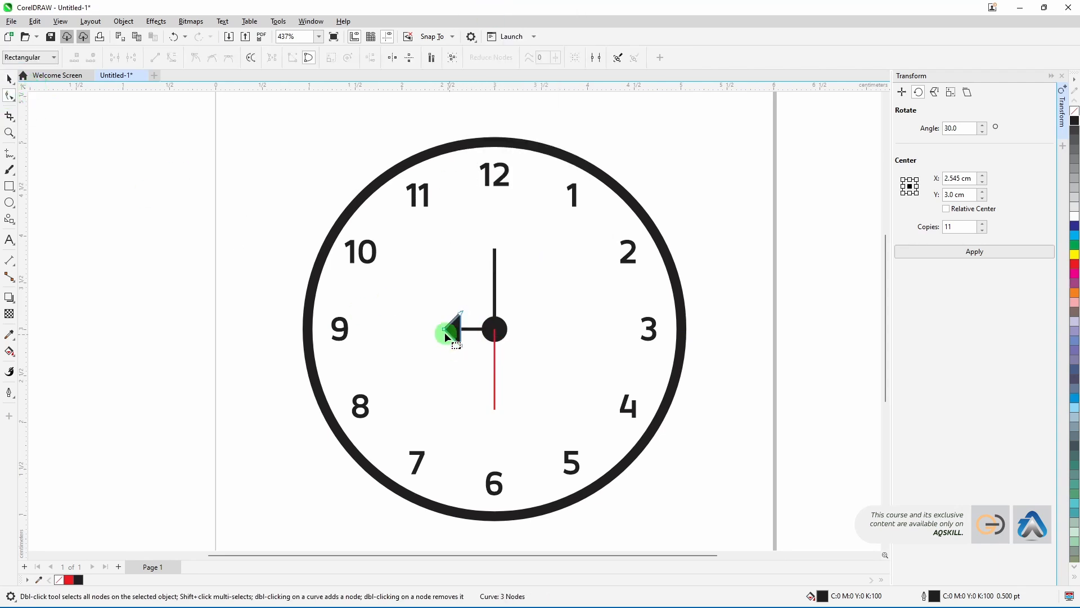
drag(445, 332, 433, 329)
scroll(458, 337, up, 1)
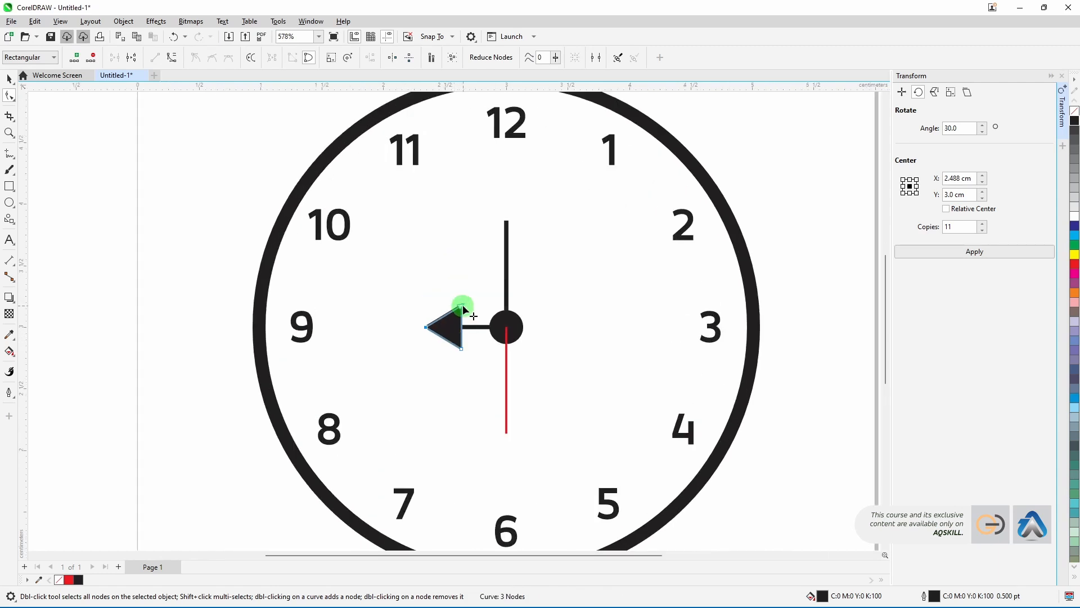
drag(463, 306, 477, 317)
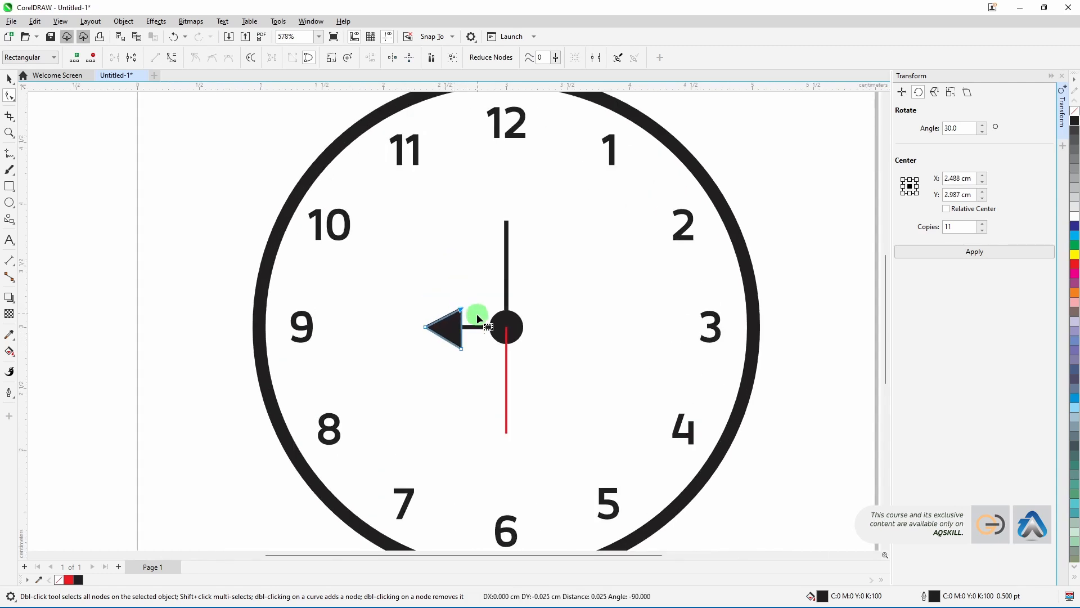
key(Down)
key(Down)
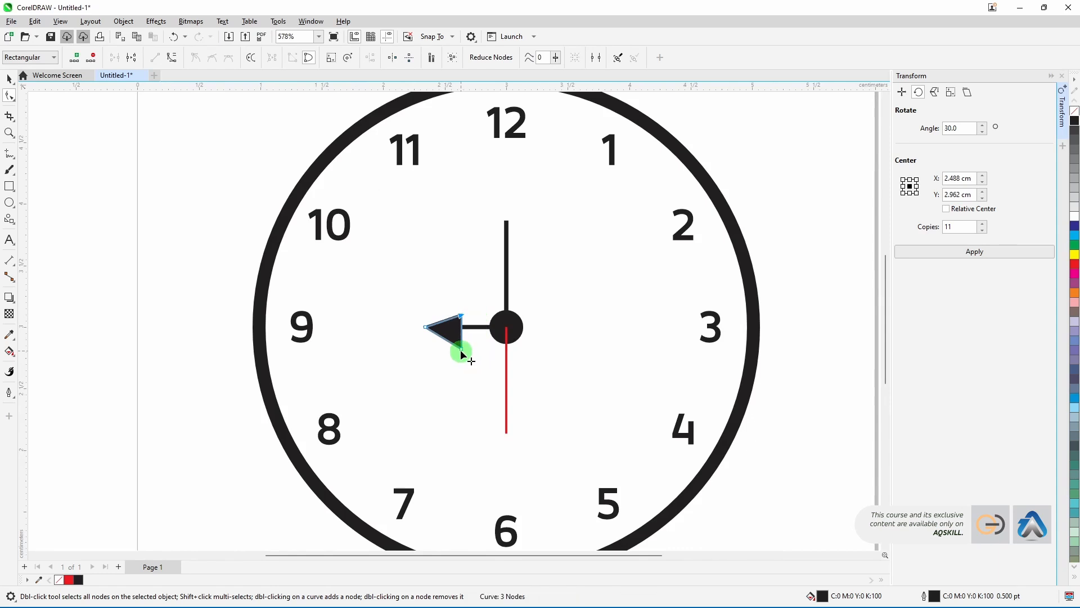
click(461, 350)
key(Up)
key(Up)
Step: Turn the arrowhead's back edge into a curve and bend it inward
click(9, 78)
click(9, 96)
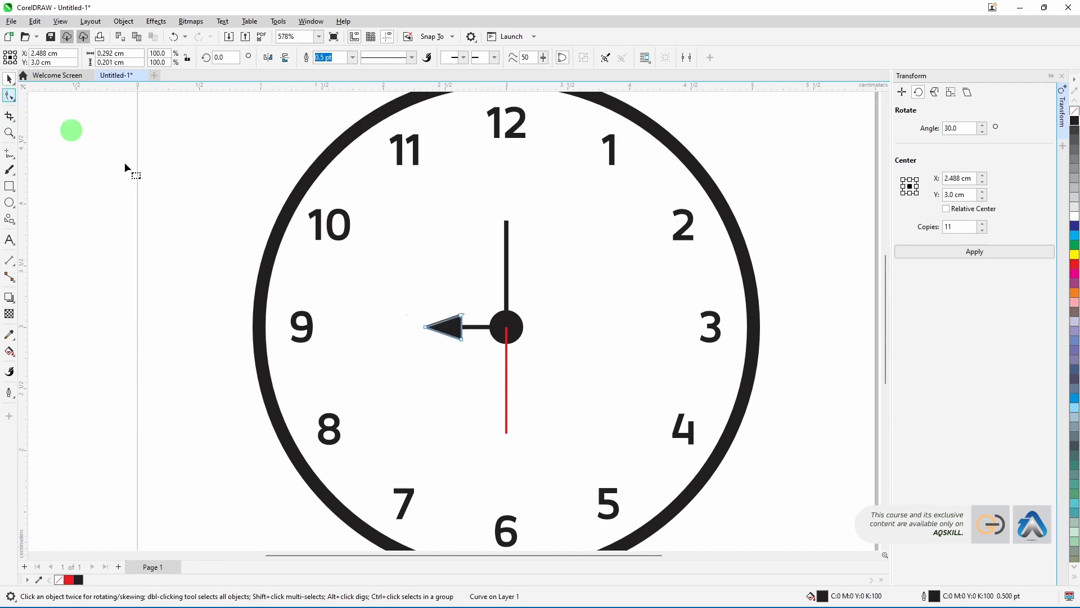
scroll(464, 326, up, 2)
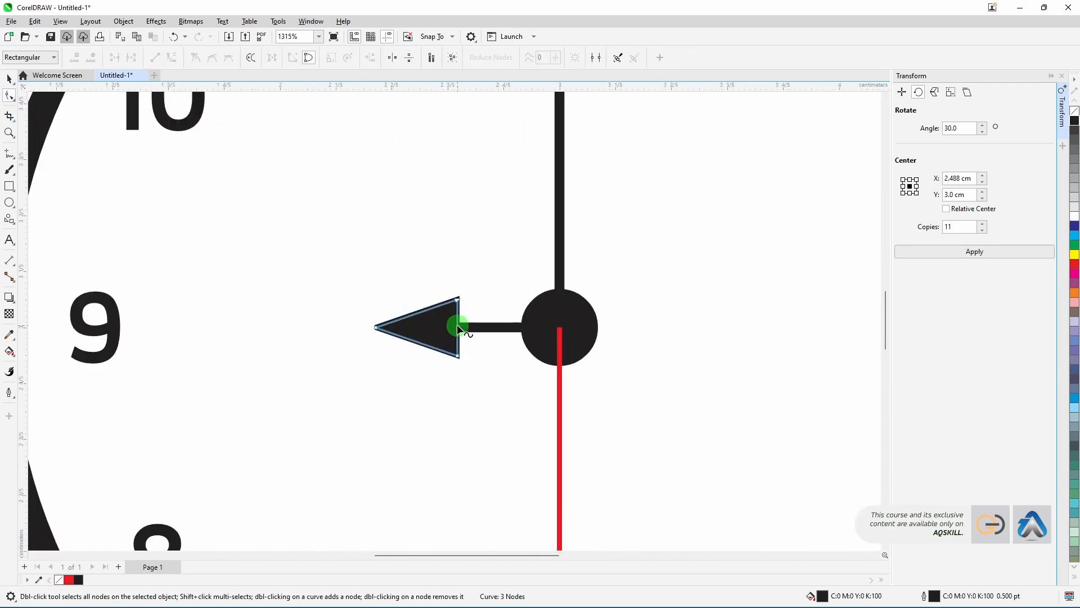
right_click(457, 325)
click(482, 404)
drag(457, 327, 448, 328)
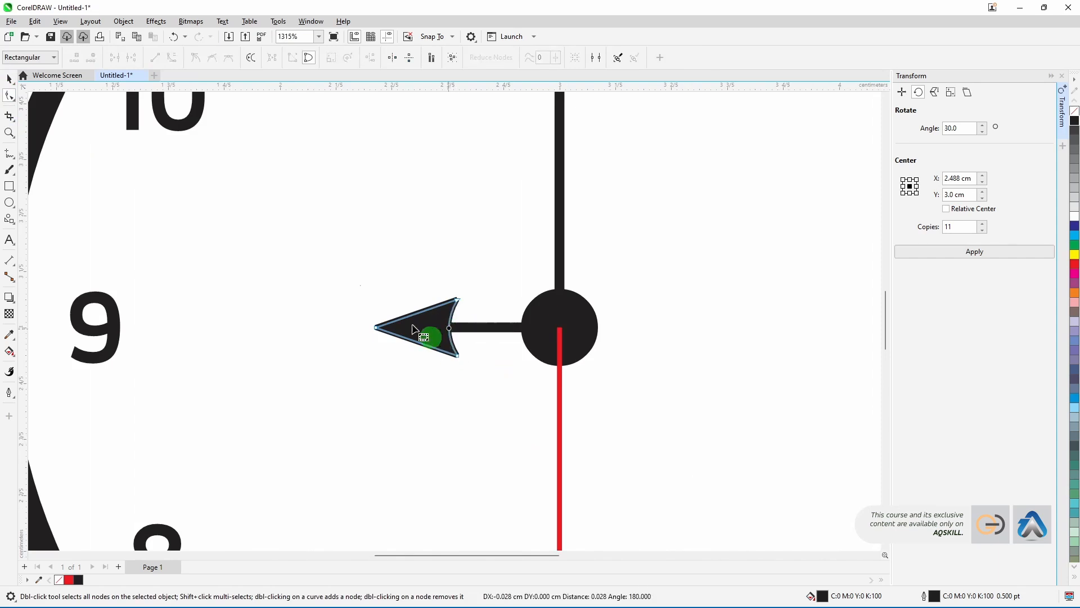
click(9, 79)
click(421, 345)
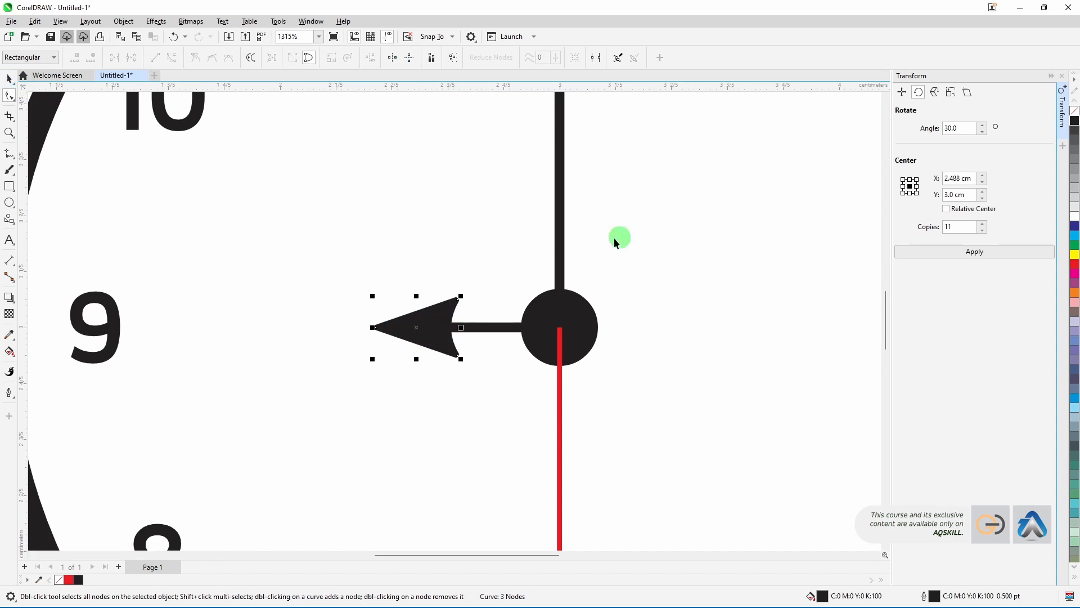
key(space)
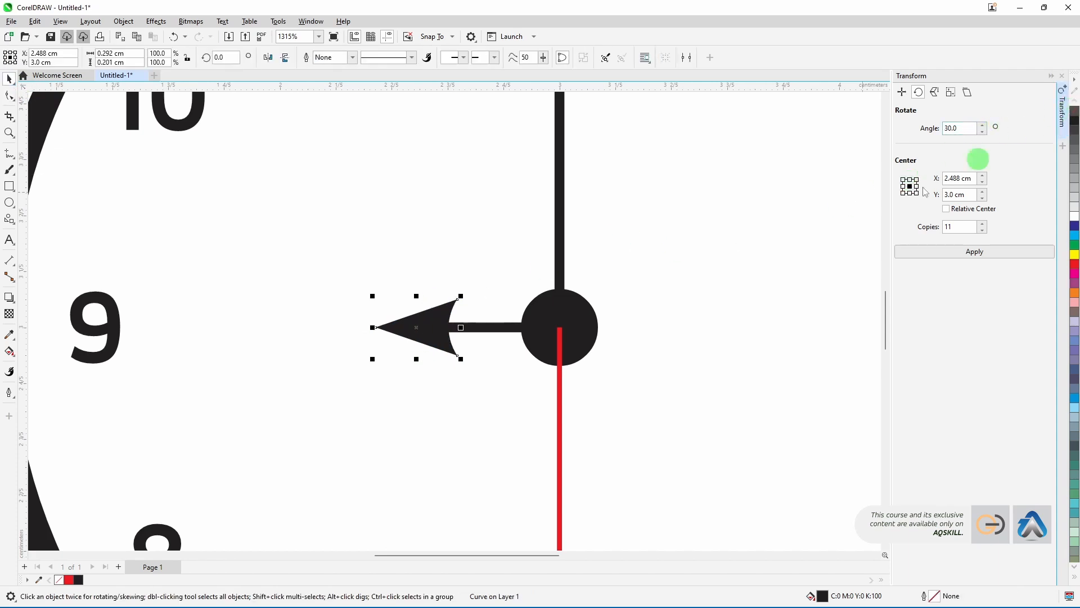
Step: Copy the arrowhead onto the tip of the hand pointing at 12, pointing upward
scroll(558, 301, down, 3)
click(594, 314)
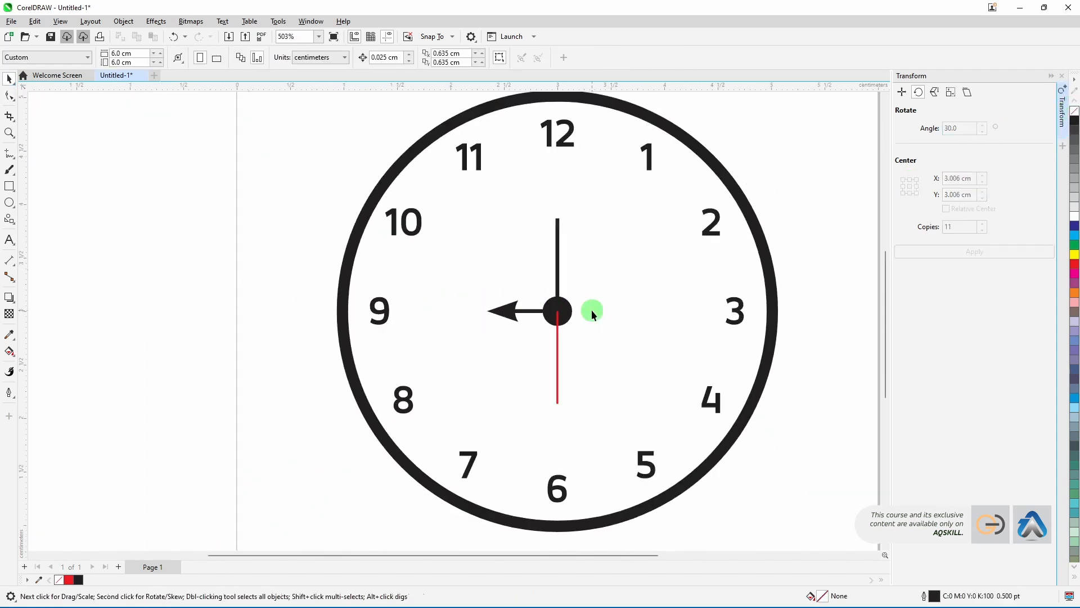
click(502, 308)
drag(502, 309, 591, 260)
click(560, 218)
shift+click(558, 265)
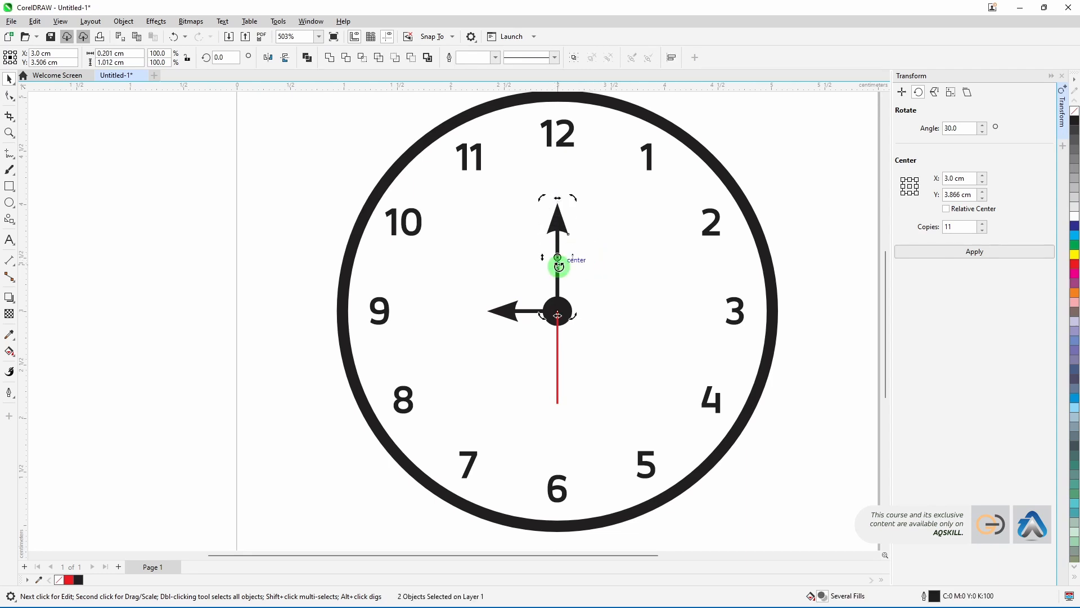
Step: Copy the arrowhead onto the hand pointing at 6 and mirror it vertically to point down
click(231, 282)
drag(560, 227, 558, 396)
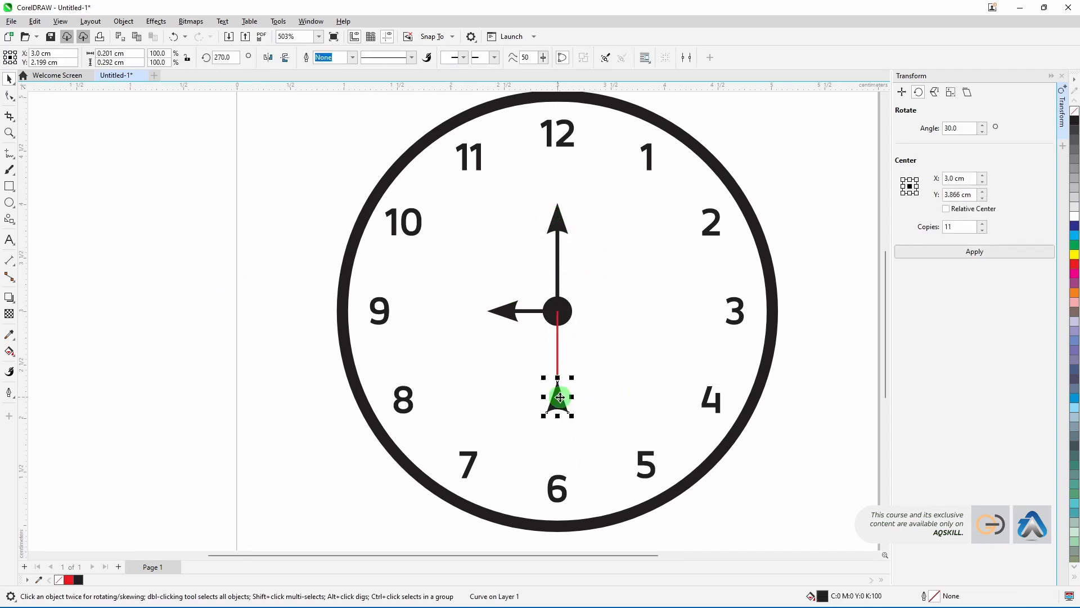
click(286, 59)
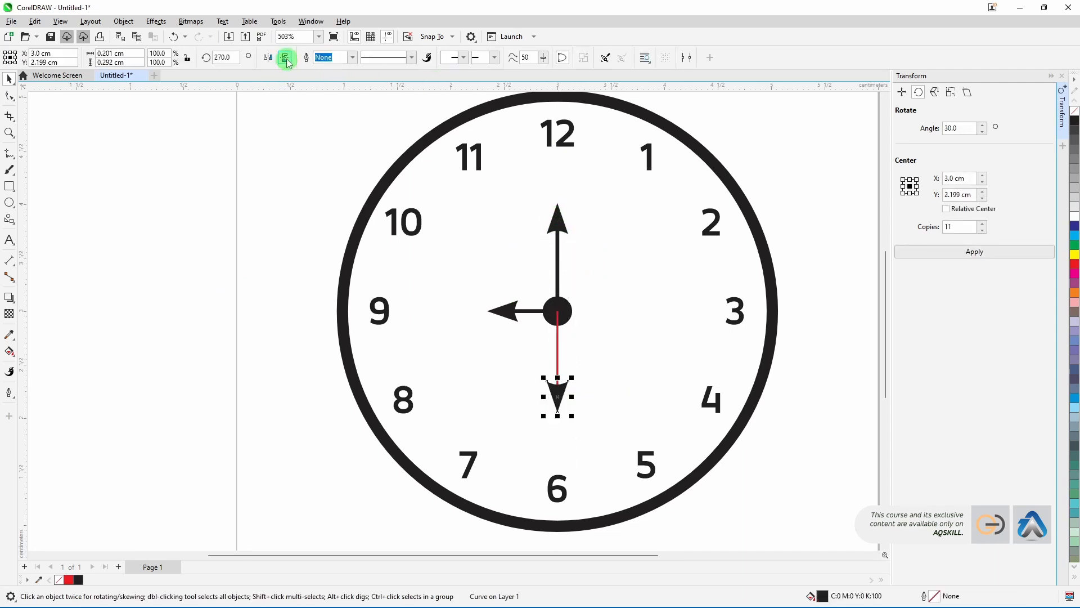
Step: Bring the centre dot to the front of the page
click(570, 316)
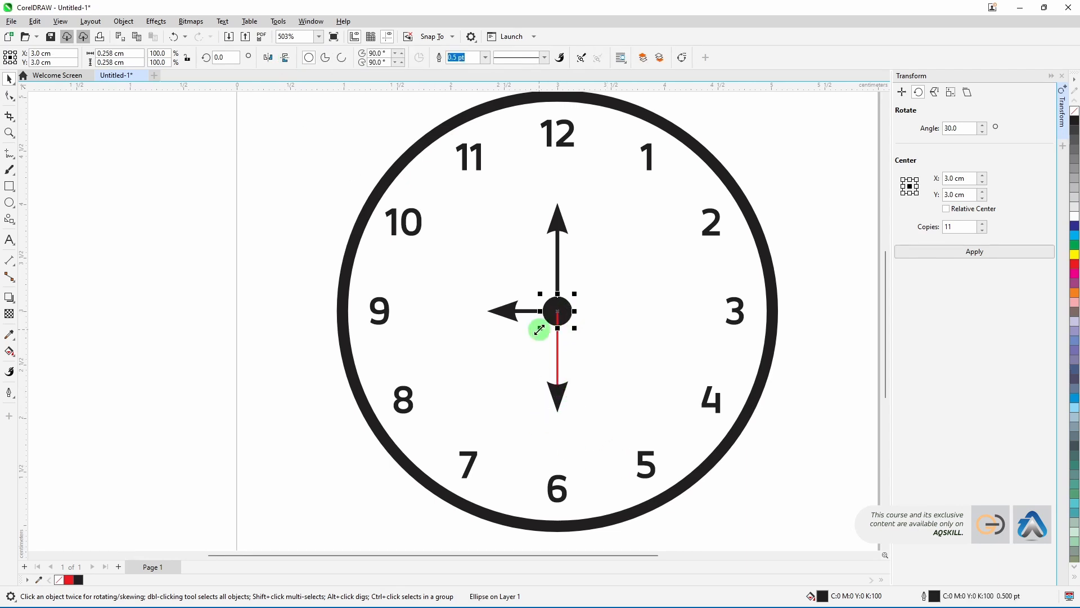
right_click(559, 313)
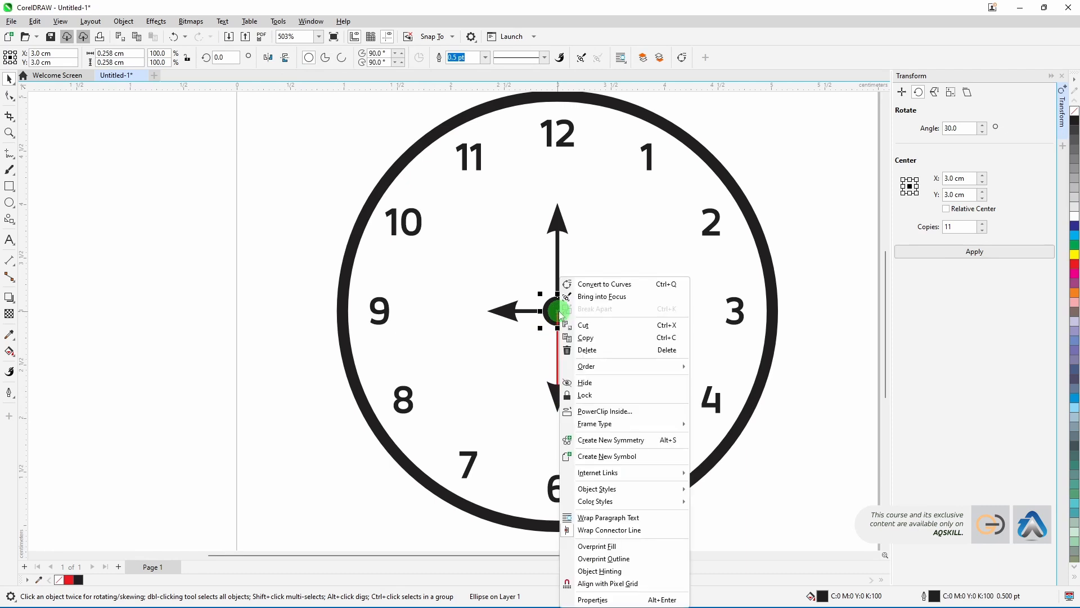
mouse_move(601, 367)
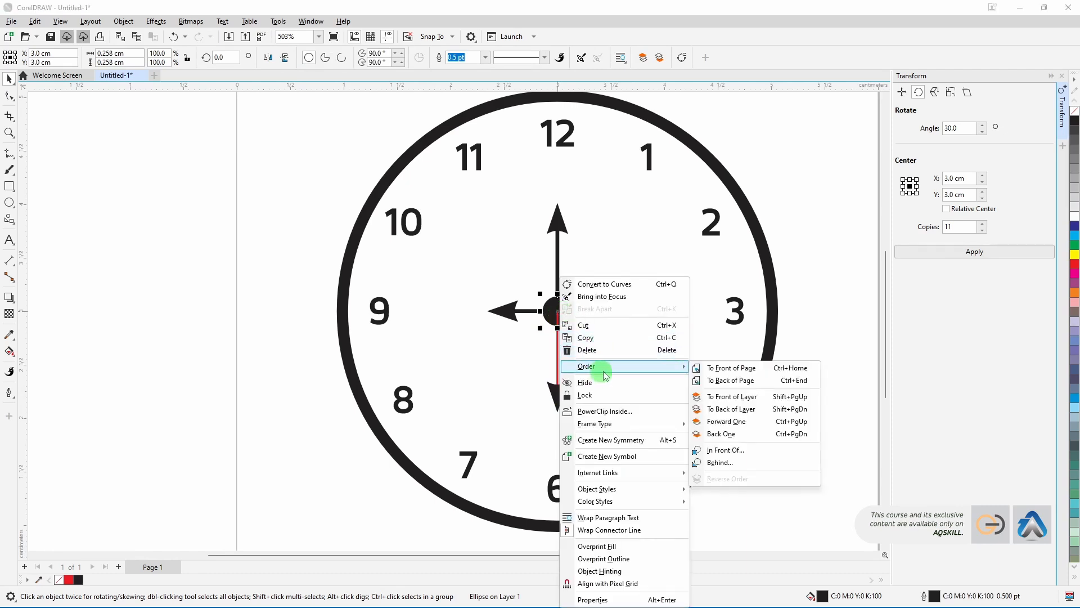
click(746, 372)
click(523, 280)
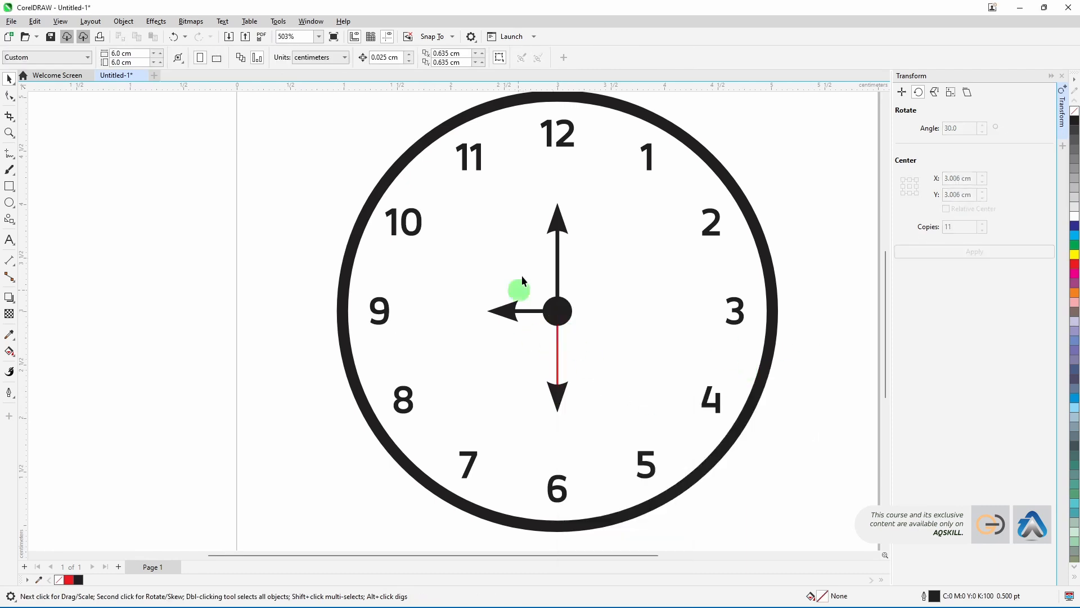
scroll(575, 353, down, 3)
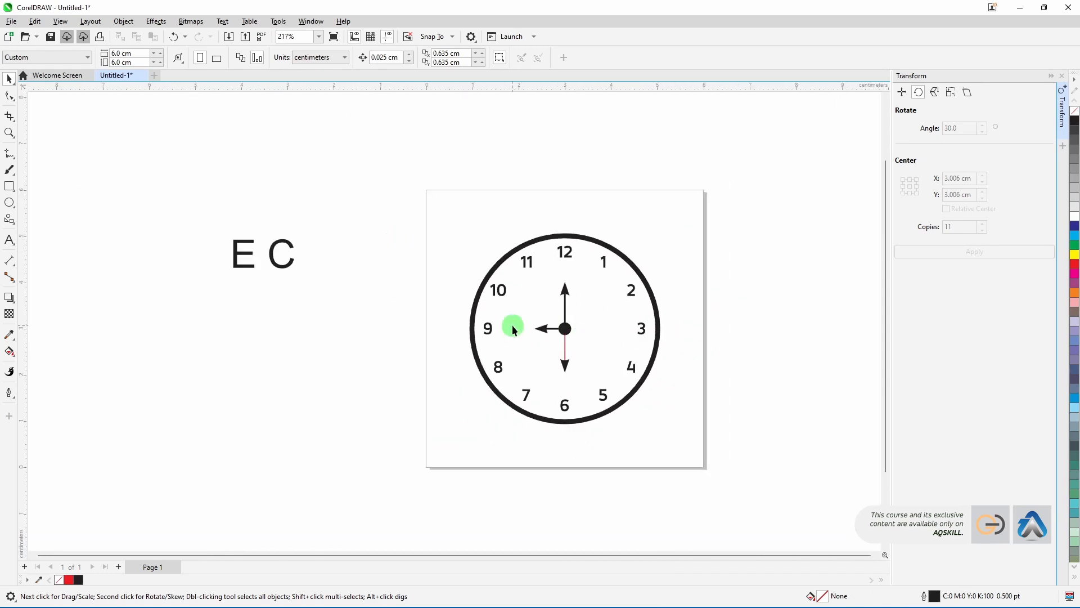
scroll(571, 342, up, 1)
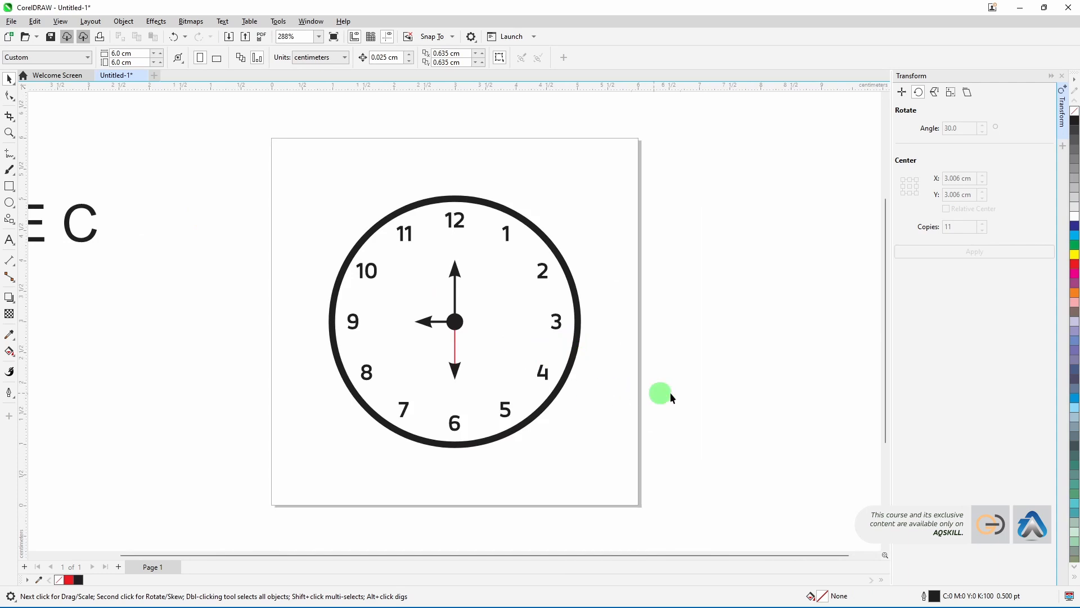